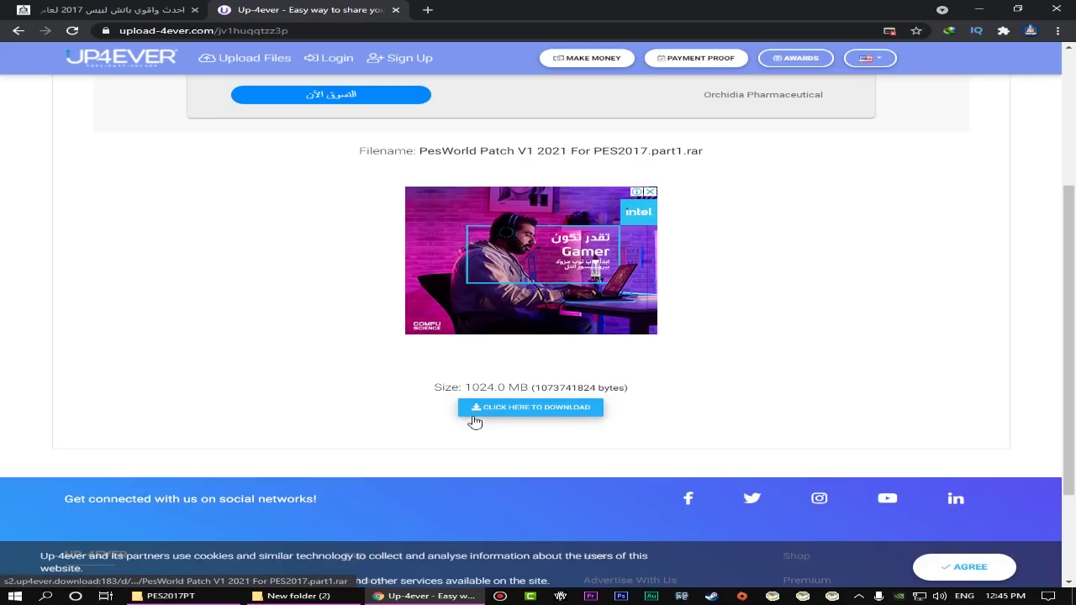
Step: Start downloading PesWorld Patch V1 2021 For PES2017.part1.rar to E:\ and close the transfer window and the download page
click(555, 410)
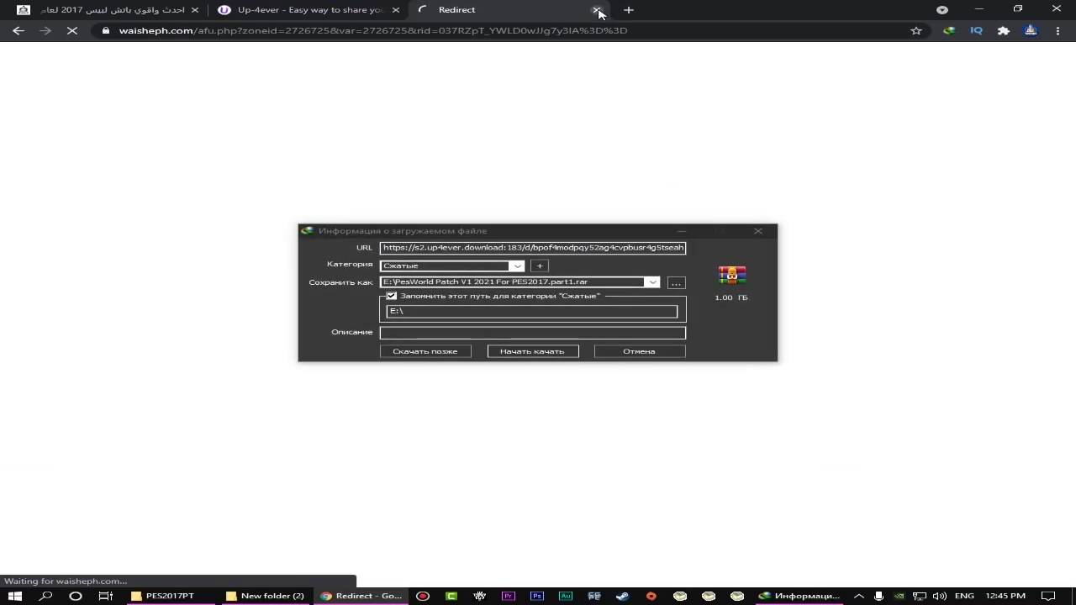
click(598, 10)
drag(532, 238, 507, 244)
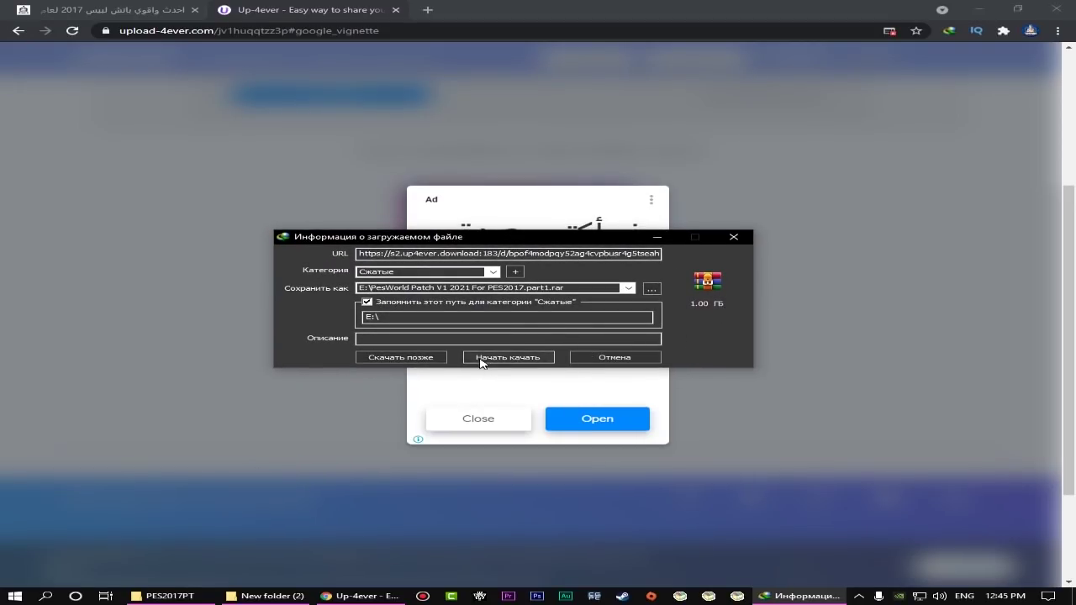
click(510, 360)
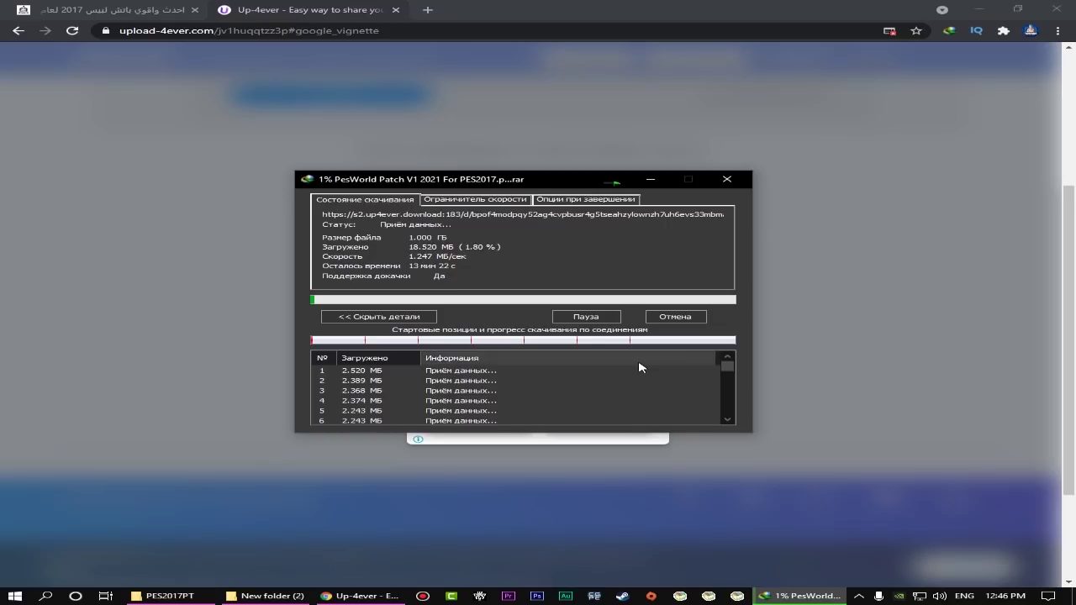
click(726, 179)
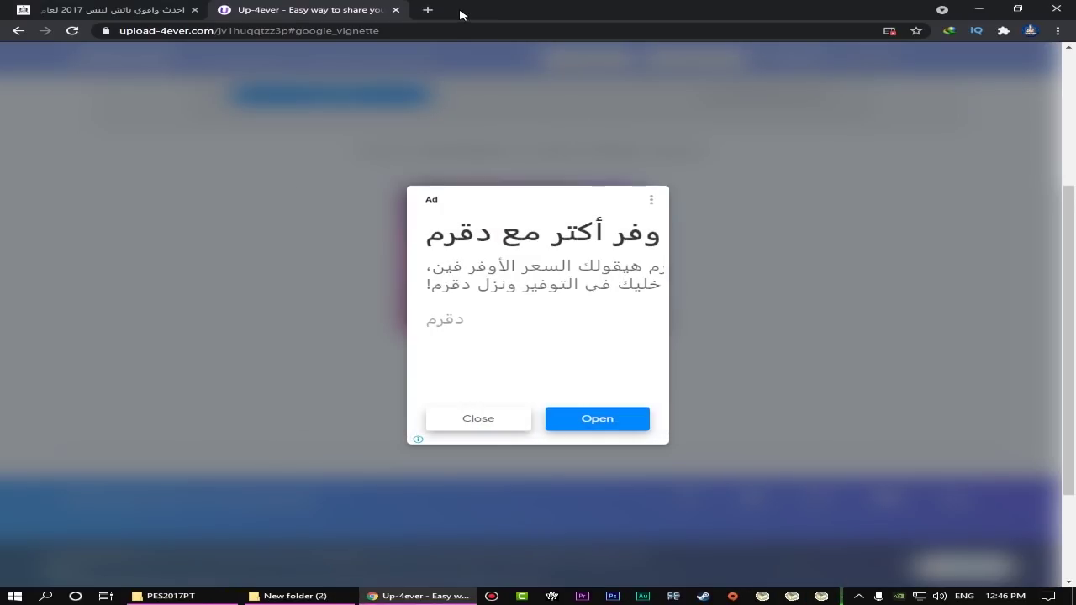
click(395, 10)
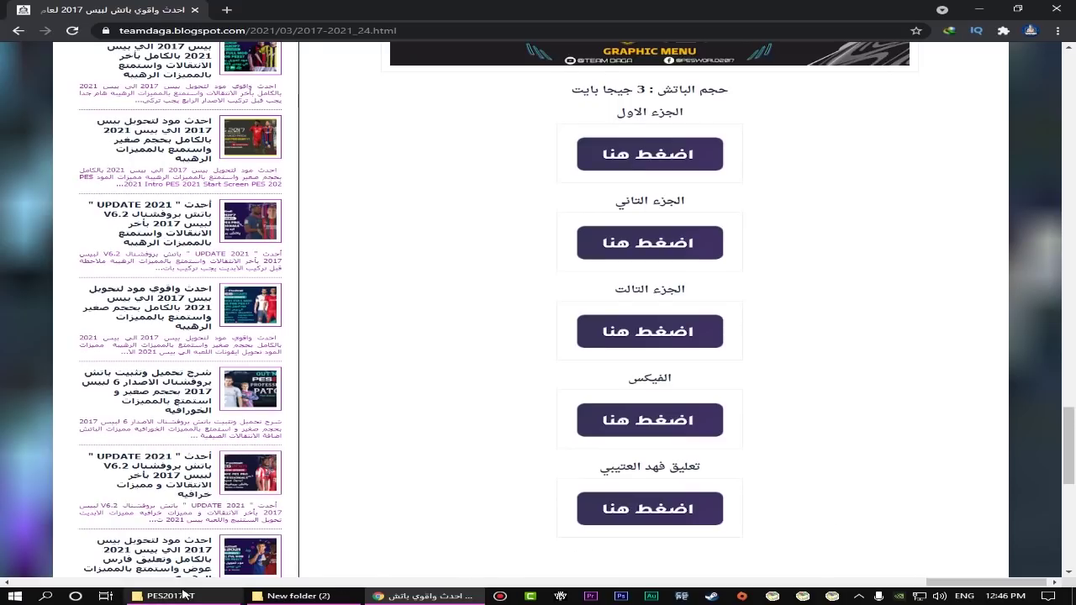
Step: Switch to the PES2017PT folder in File Explorer and examine the Data folder it contains
mouse_move(179, 601)
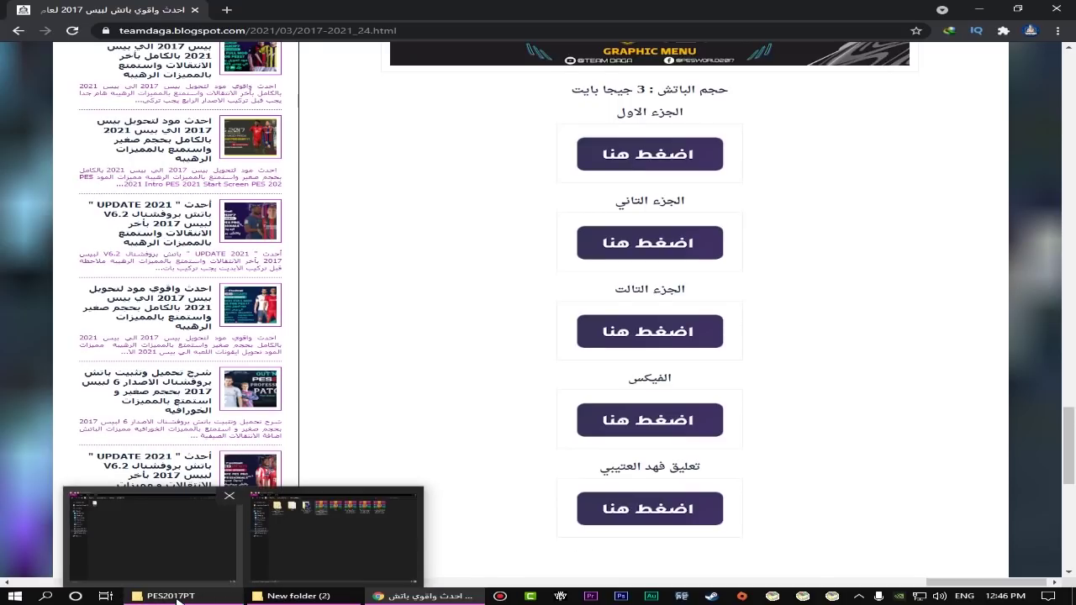
click(194, 538)
drag(376, 187, 561, 224)
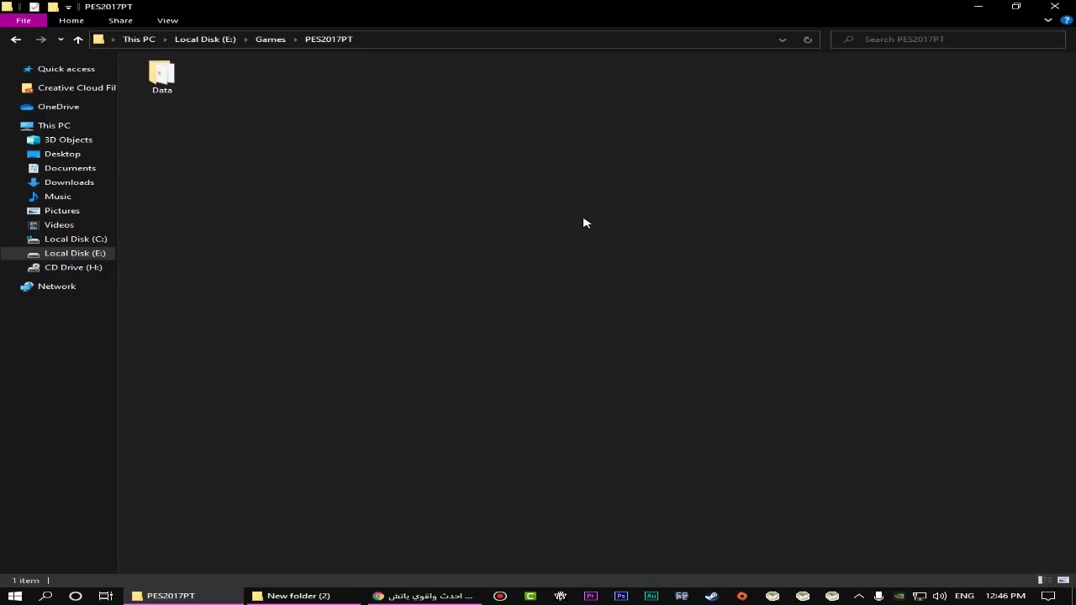
drag(741, 232, 96, 149)
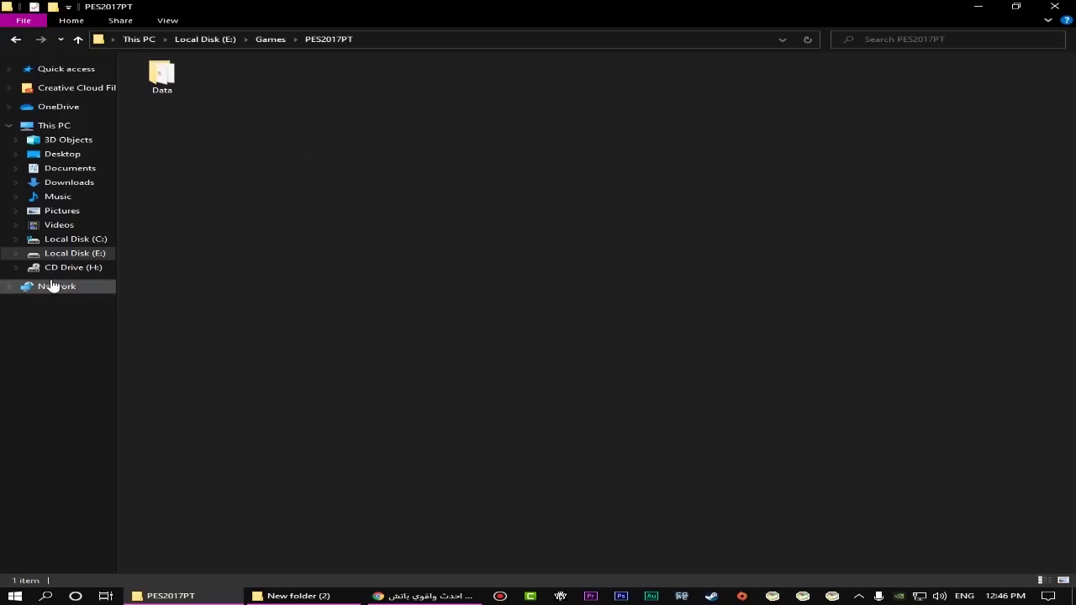
drag(891, 298, 108, 101)
click(165, 80)
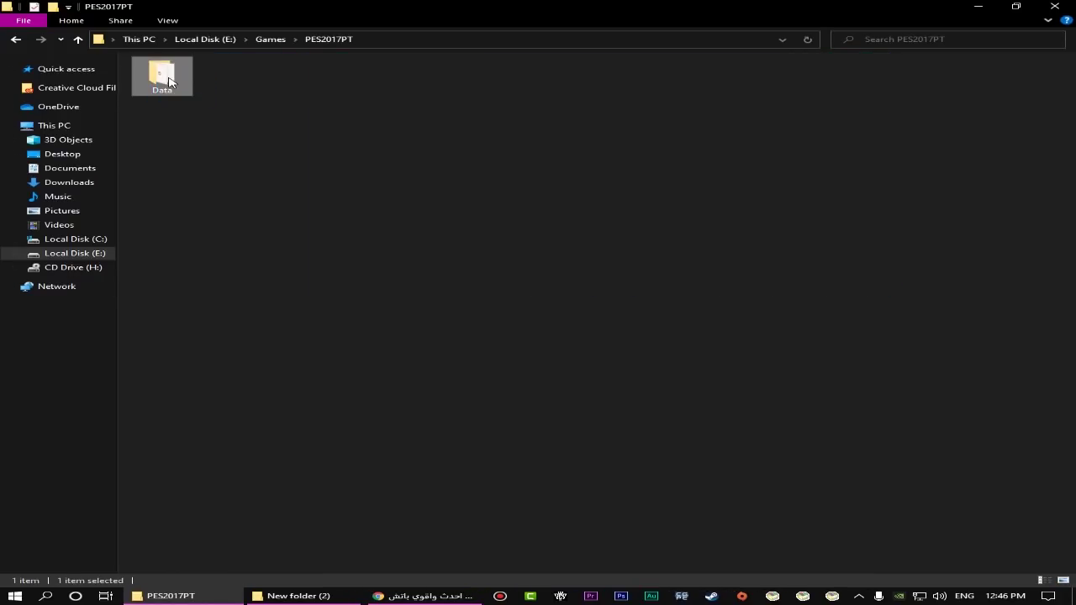
drag(835, 178, 672, 244)
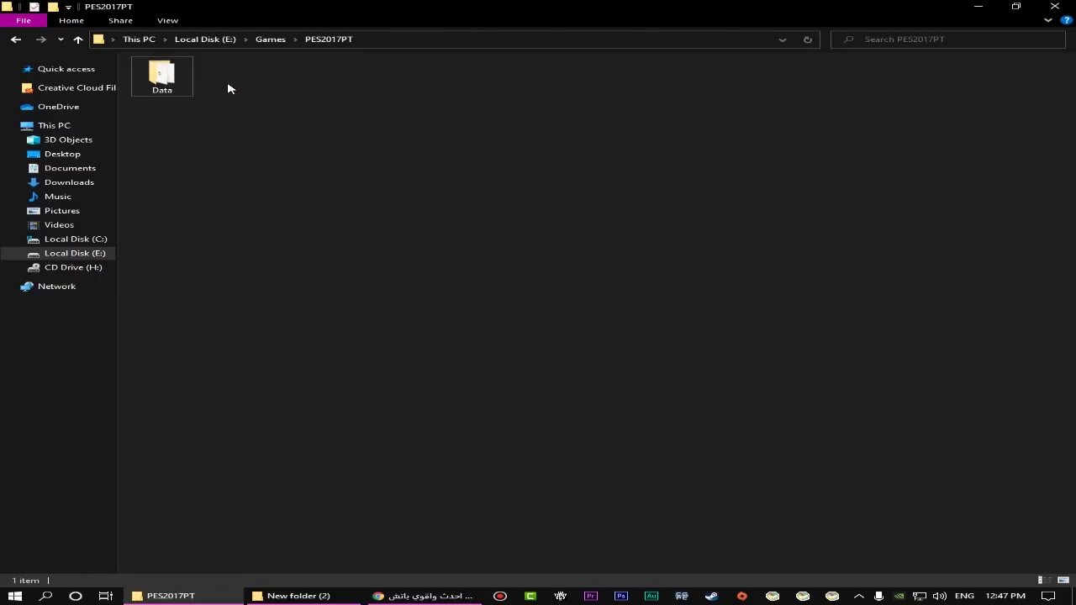
click(187, 84)
click(142, 99)
Step: Switch to the New folder (2) window that holds the downloaded PesWorld patch archives
mouse_move(286, 595)
click(343, 562)
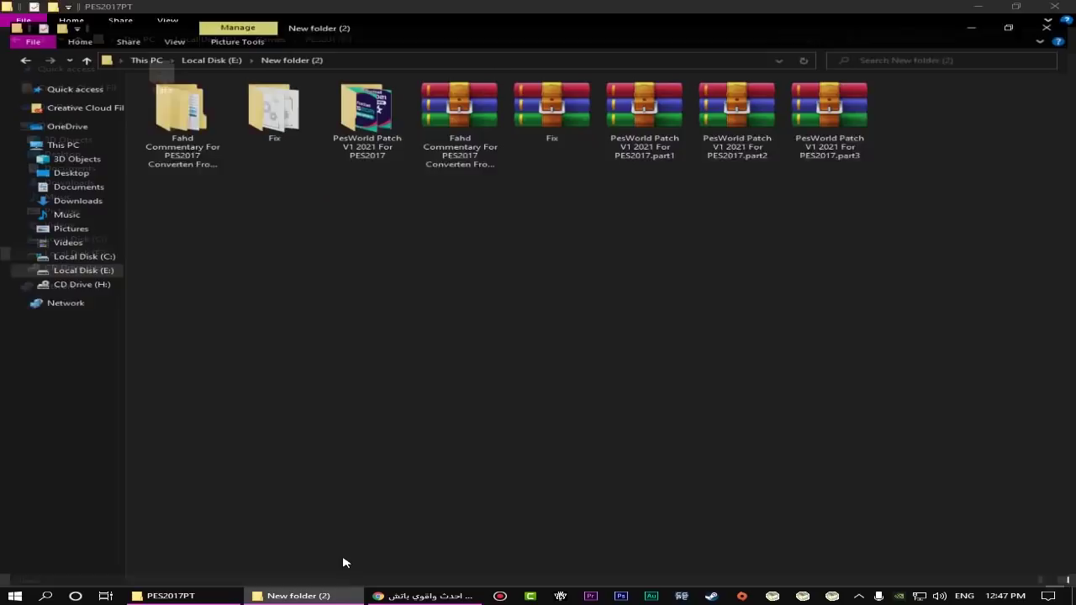
drag(660, 172, 702, 133)
Step: Try to extract the PesWorld Patch V1 2021 For PES2017 archive into the current folder, dismissing the file replacement
click(750, 97)
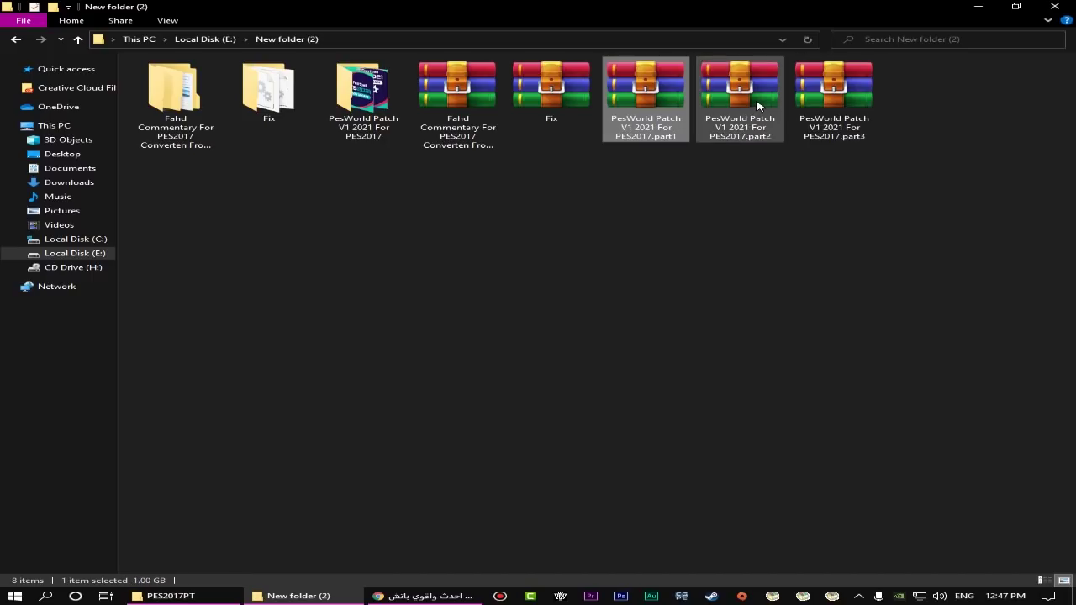
right_click(747, 92)
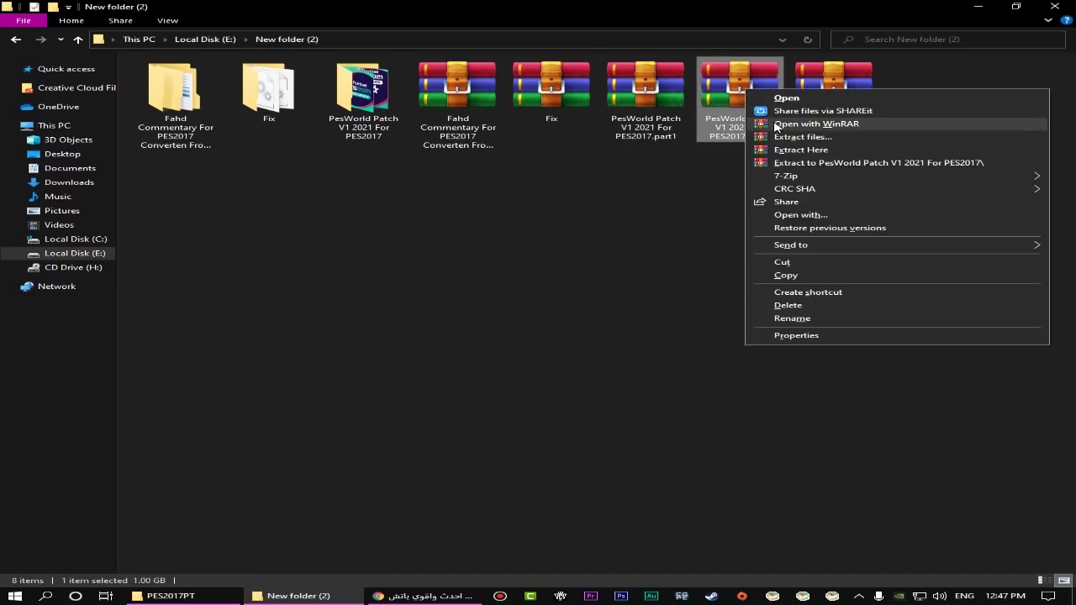
click(811, 155)
drag(551, 254, 481, 161)
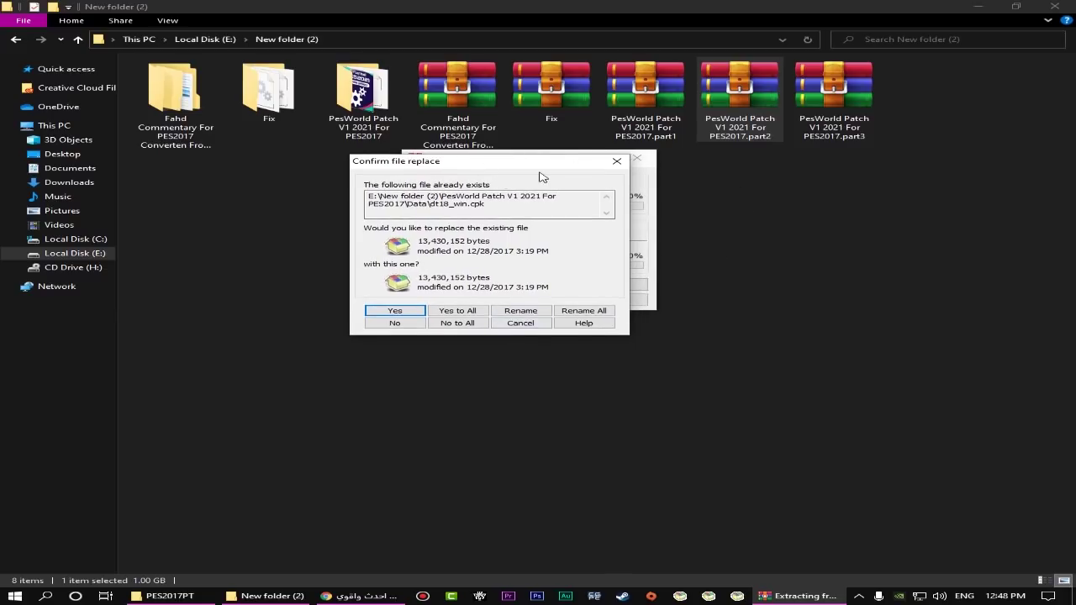
drag(591, 166, 632, 238)
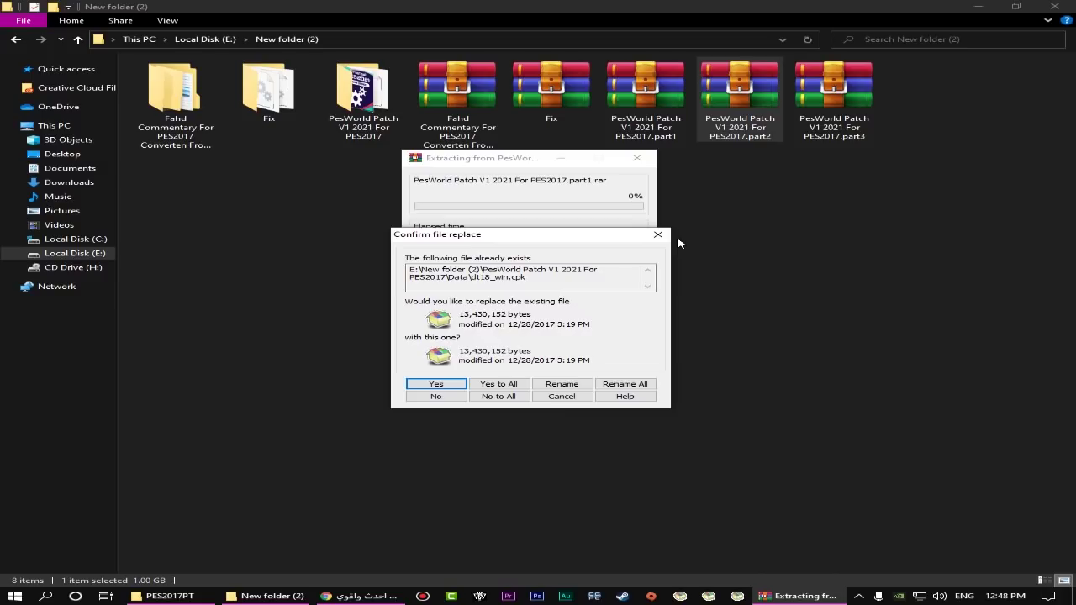
drag(611, 244, 627, 219)
click(677, 211)
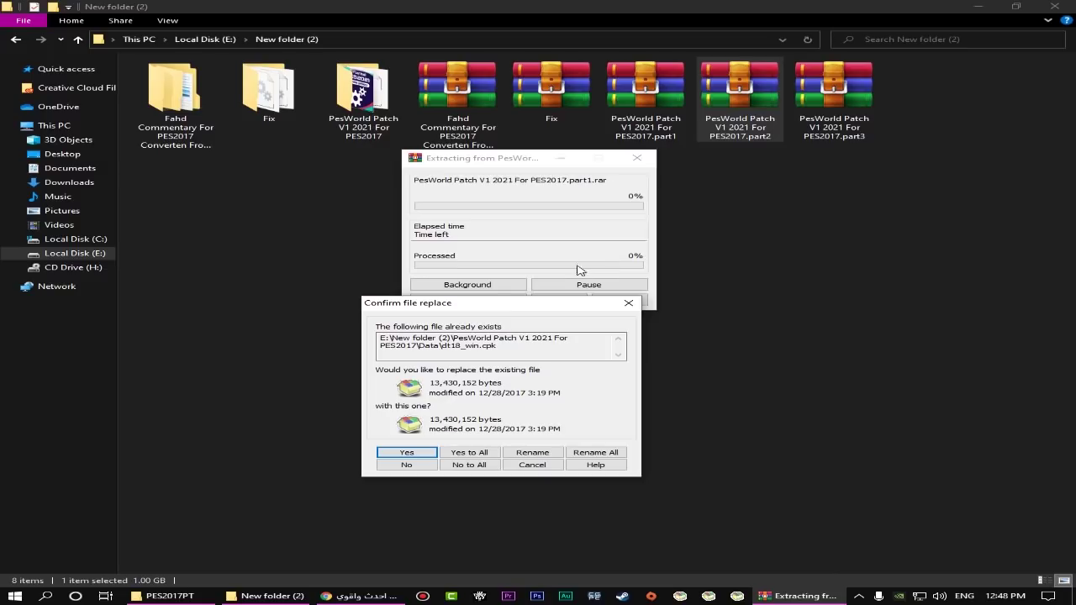
click(627, 303)
Step: Open the extracted PesWorld Patch V1 2021 For PES2017 folder and look over its contents
click(363, 93)
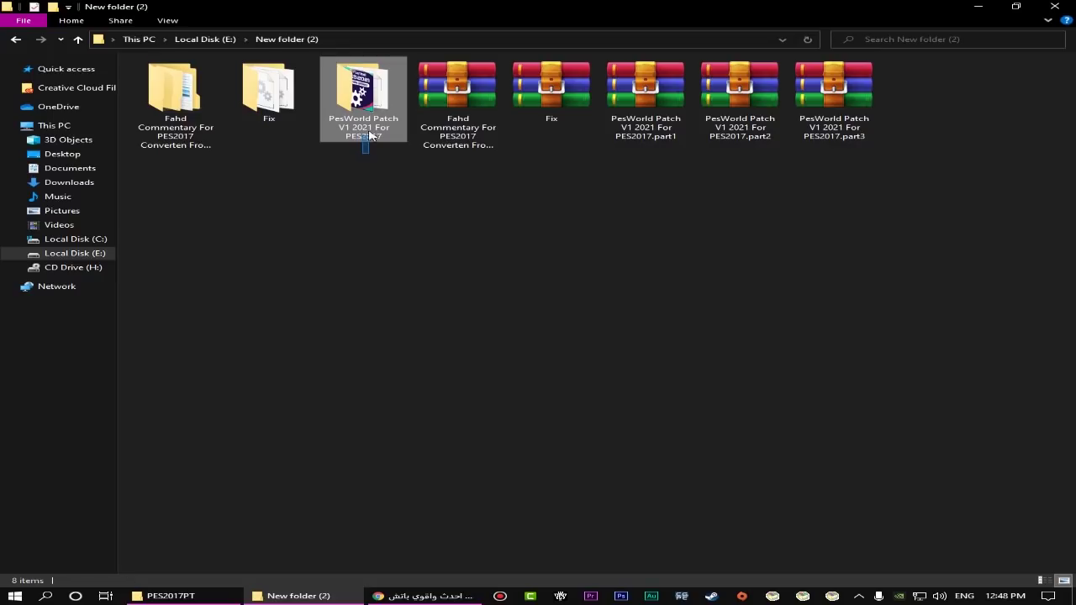
double_click(365, 108)
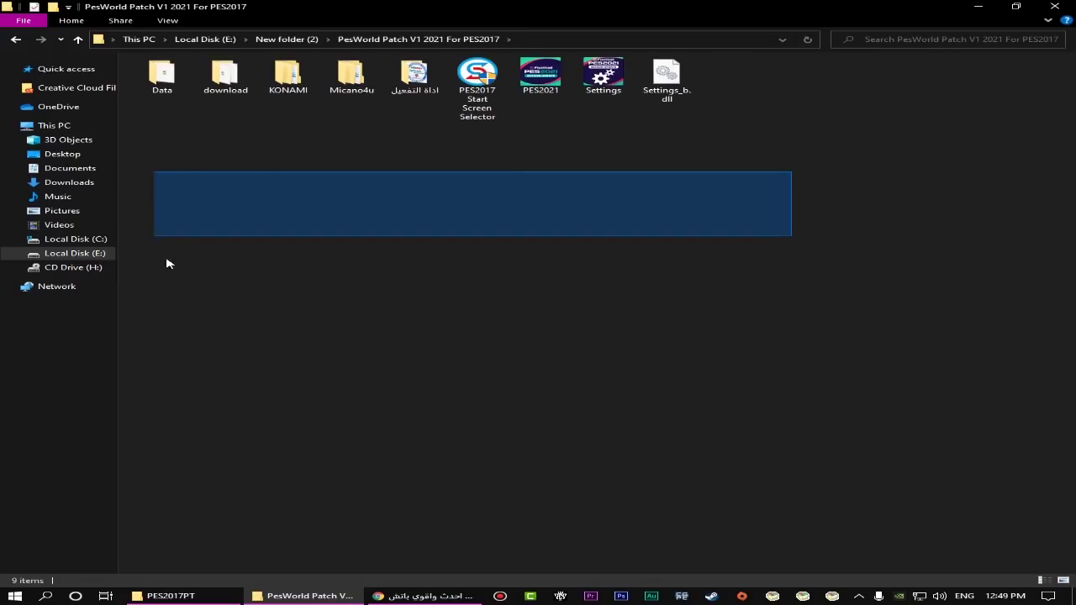
drag(743, 230, 838, 139)
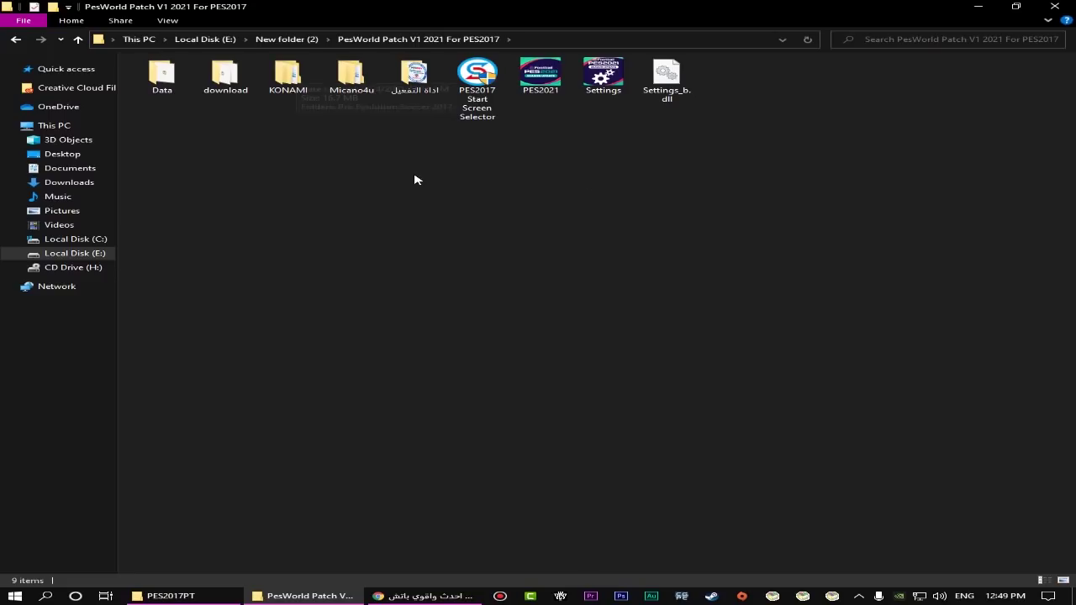
drag(746, 215, 299, 217)
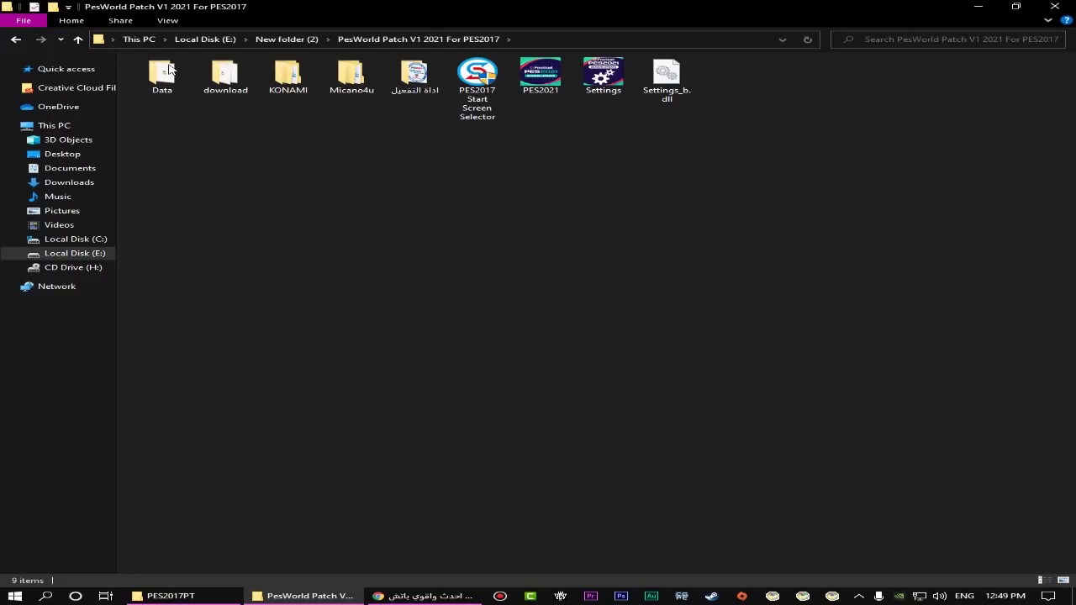
Step: Send a copy of the KONAMI folder to Documents, replacing the files with the same names there
click(299, 91)
right_click(292, 80)
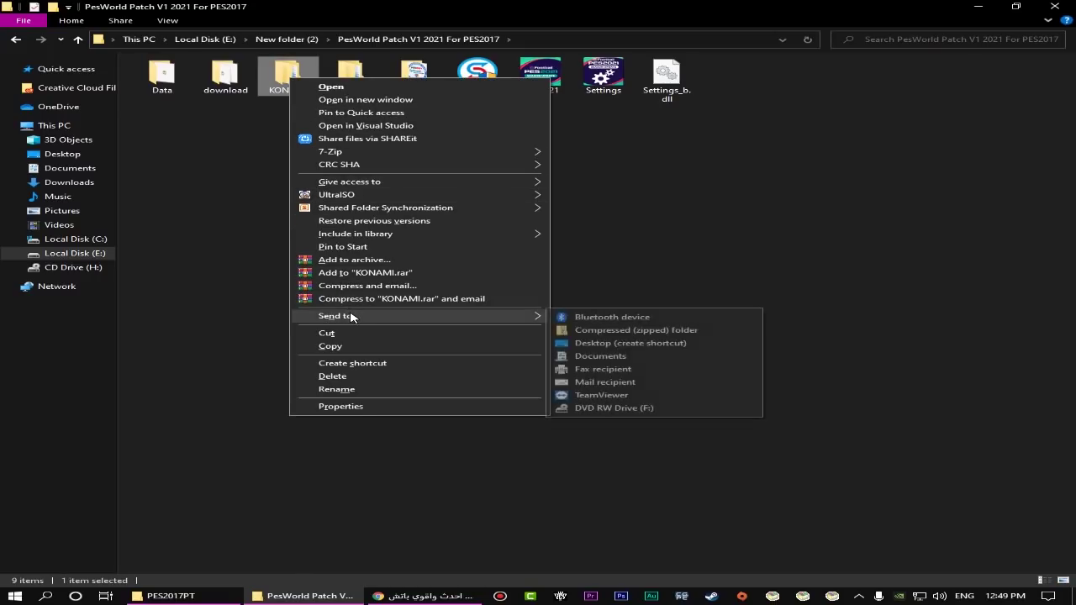
mouse_move(532, 324)
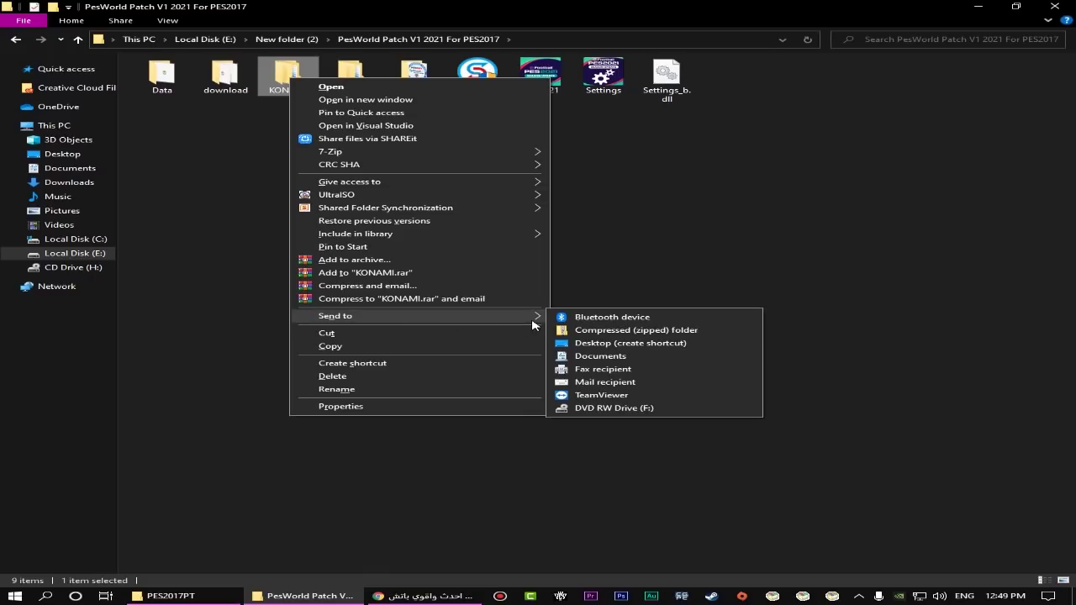
click(607, 358)
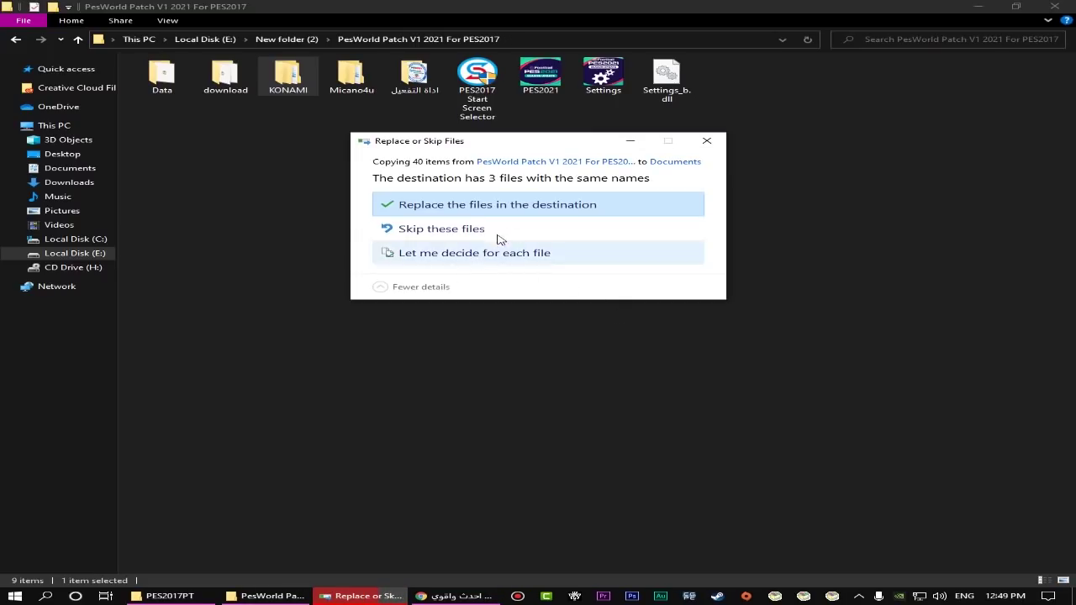
drag(532, 141, 353, 162)
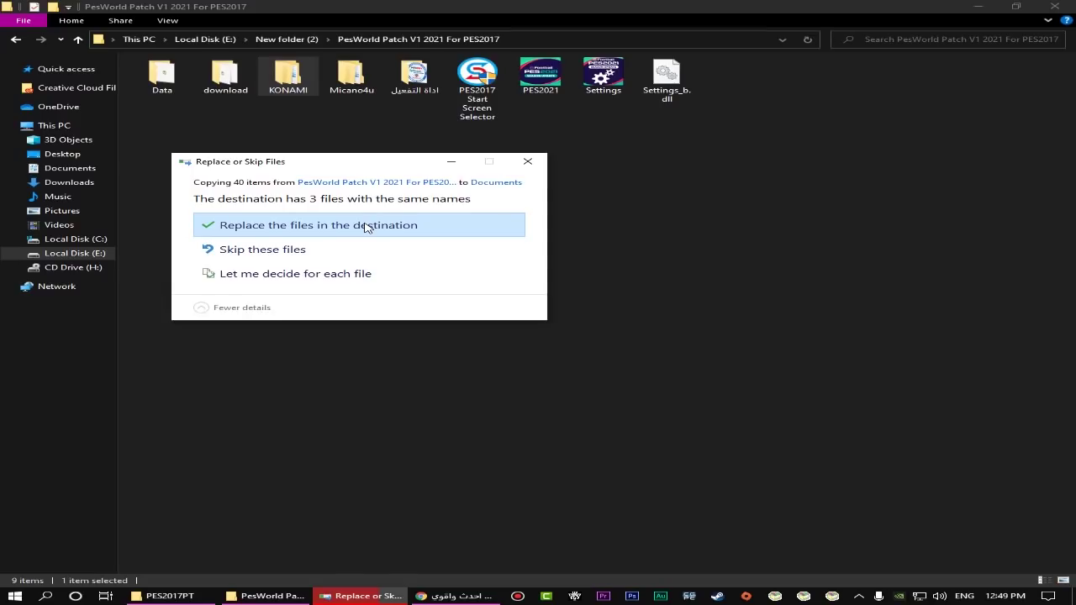
click(238, 227)
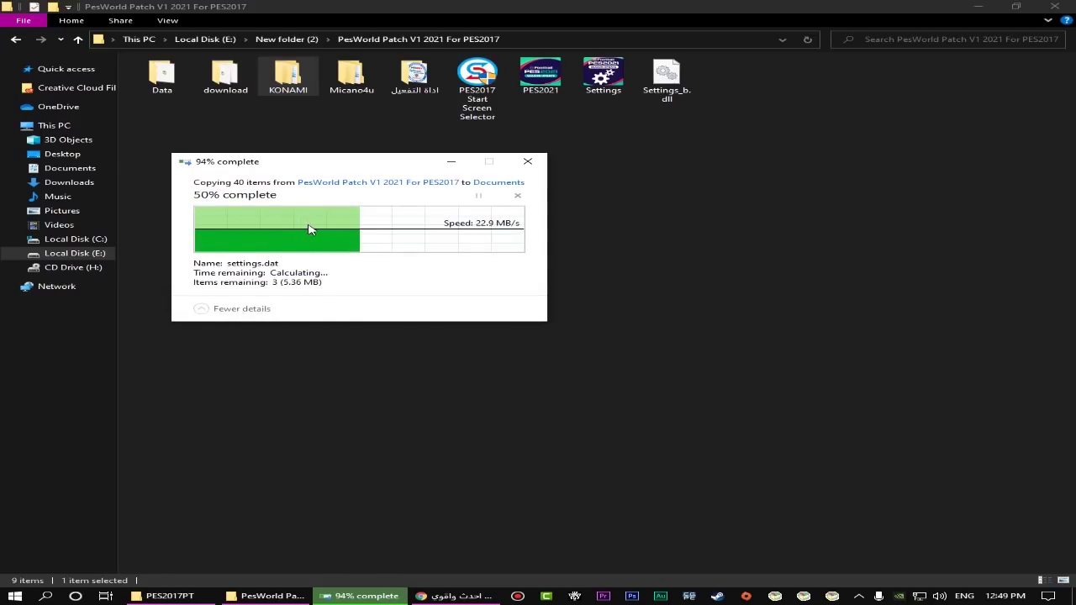
Step: Delete the KONAMI folder from the extracted patch folder
click(321, 126)
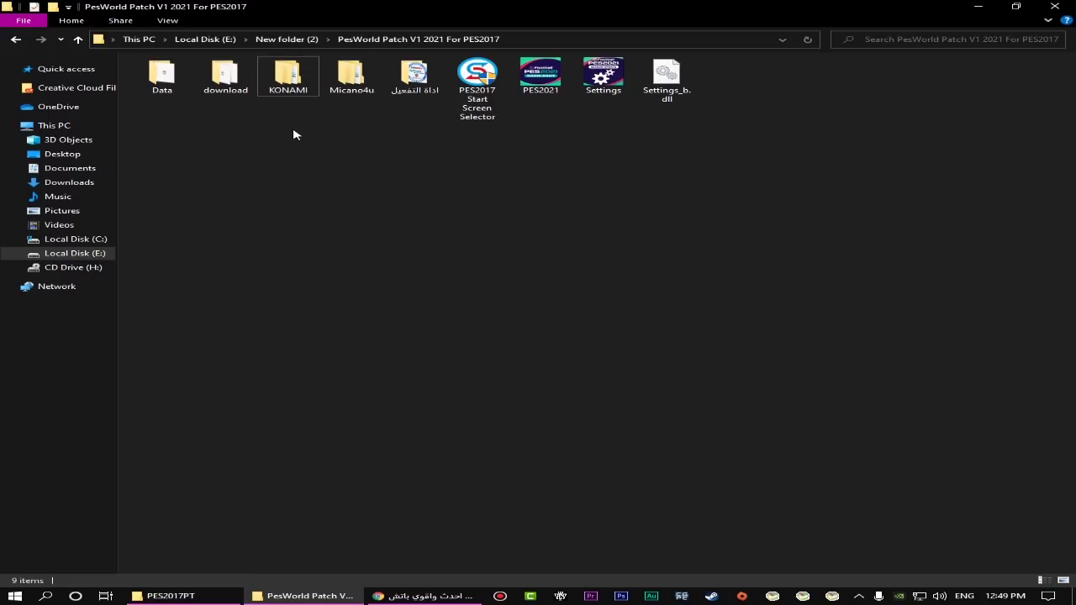
right_click(288, 86)
click(340, 388)
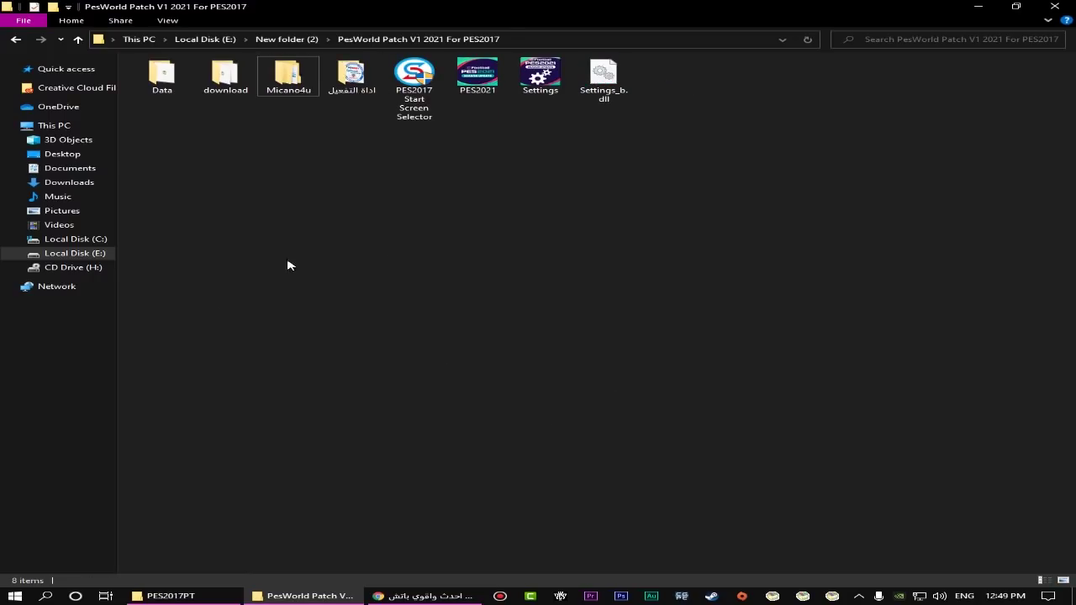
Step: Move all remaining patch files and folders into the PES2017PT game folder, replacing the existing dt18_win.cpk
drag(882, 228, 172, 81)
right_click(171, 81)
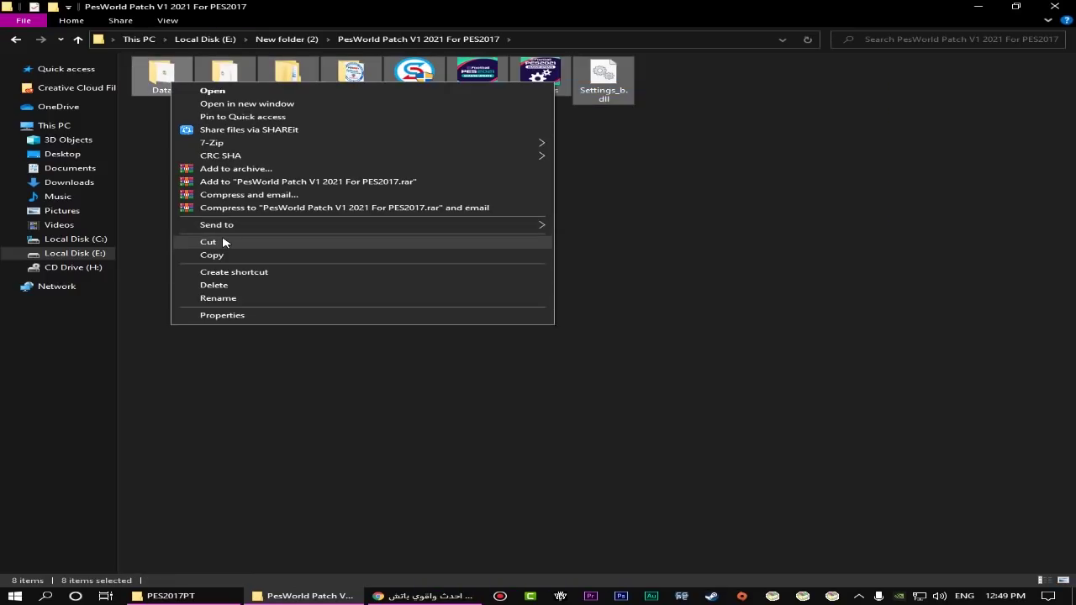
click(217, 242)
click(215, 598)
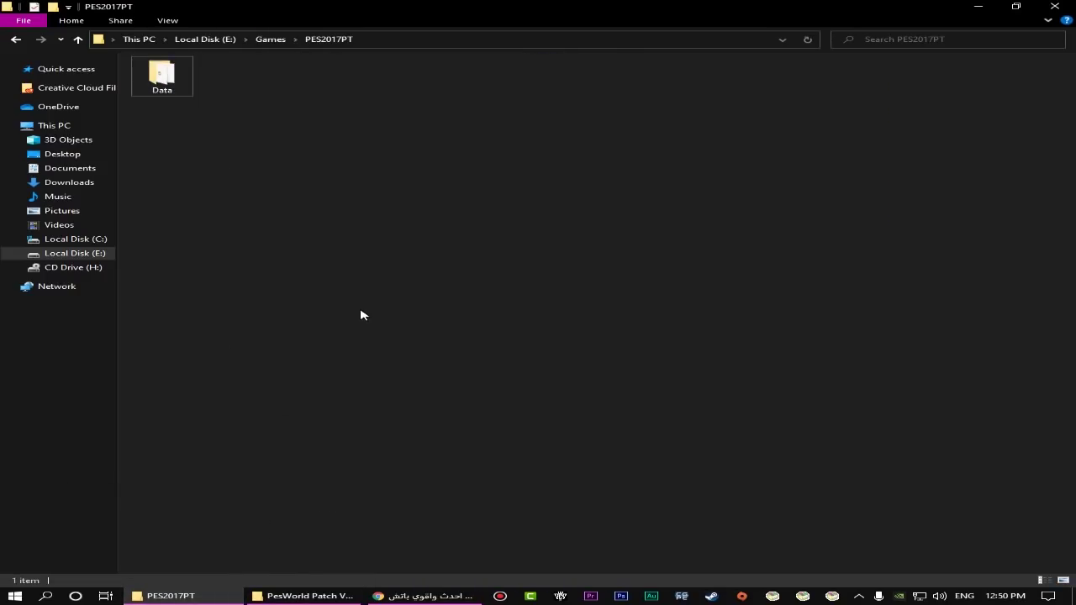
drag(235, 124, 159, 88)
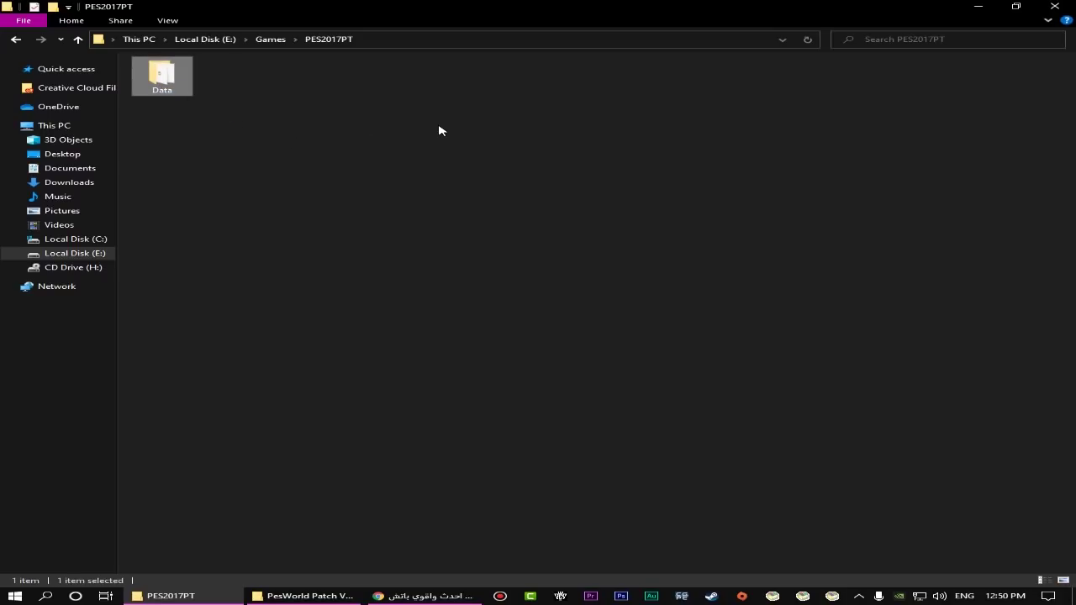
click(440, 135)
right_click(447, 194)
click(552, 277)
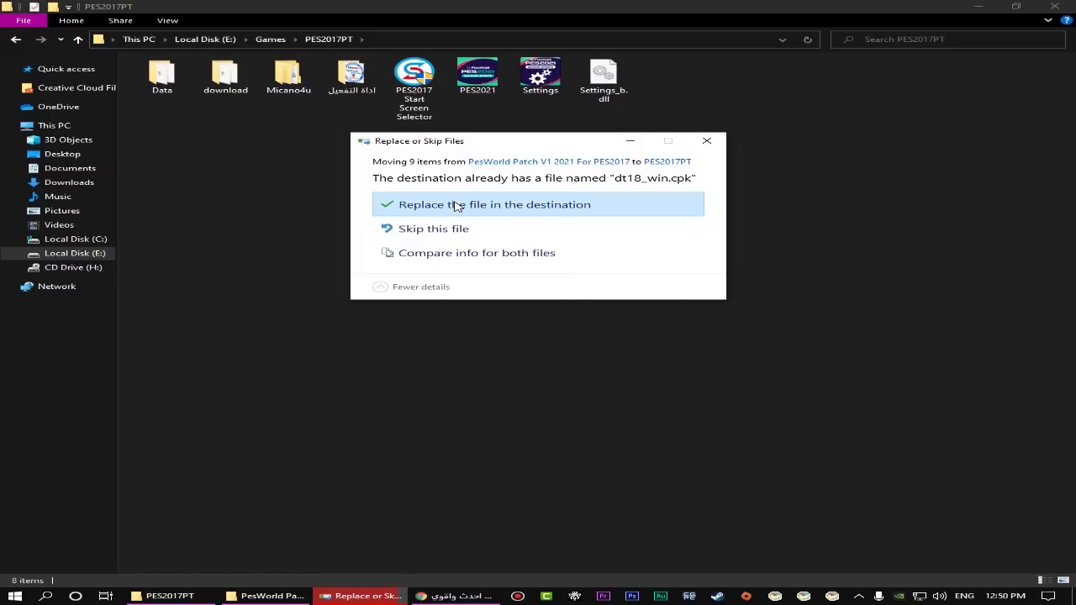
click(456, 206)
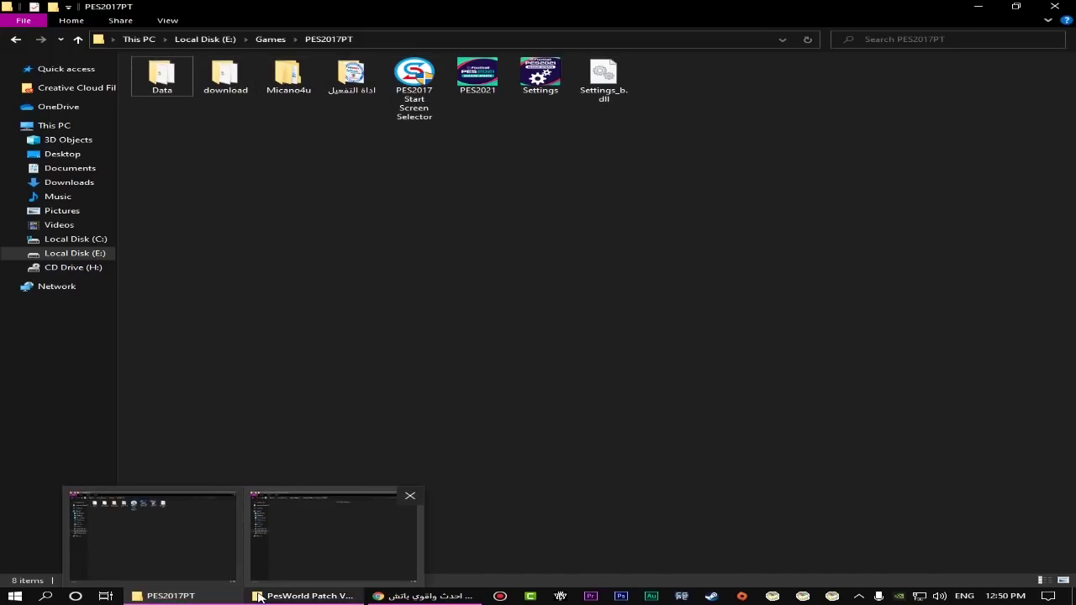
Step: Extract the Fix archive in New folder (2) into its own Fix folder, replacing all existing files
click(268, 596)
click(16, 39)
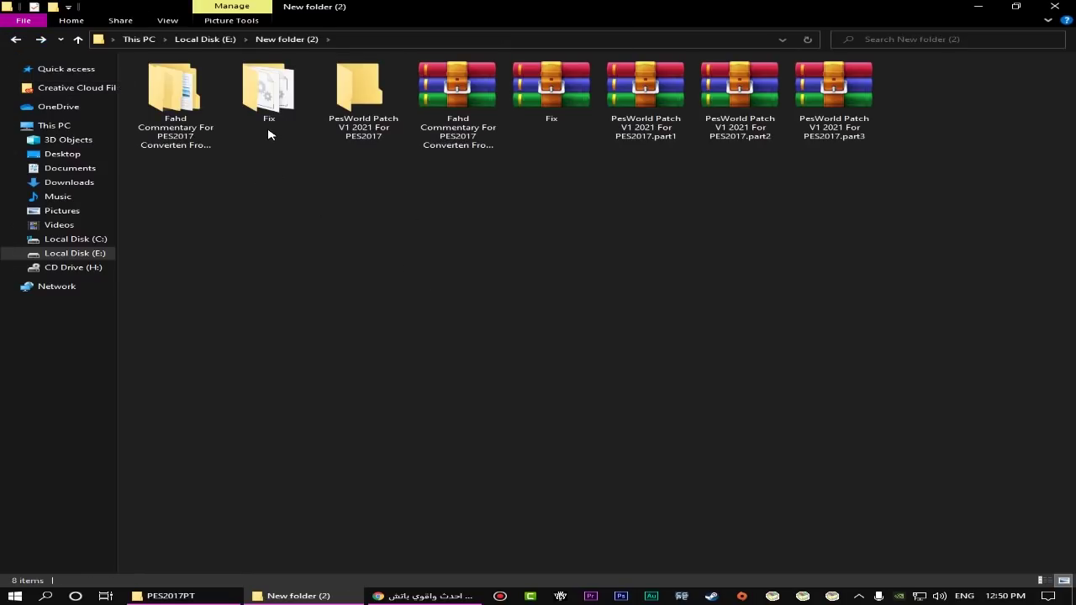
right_click(590, 94)
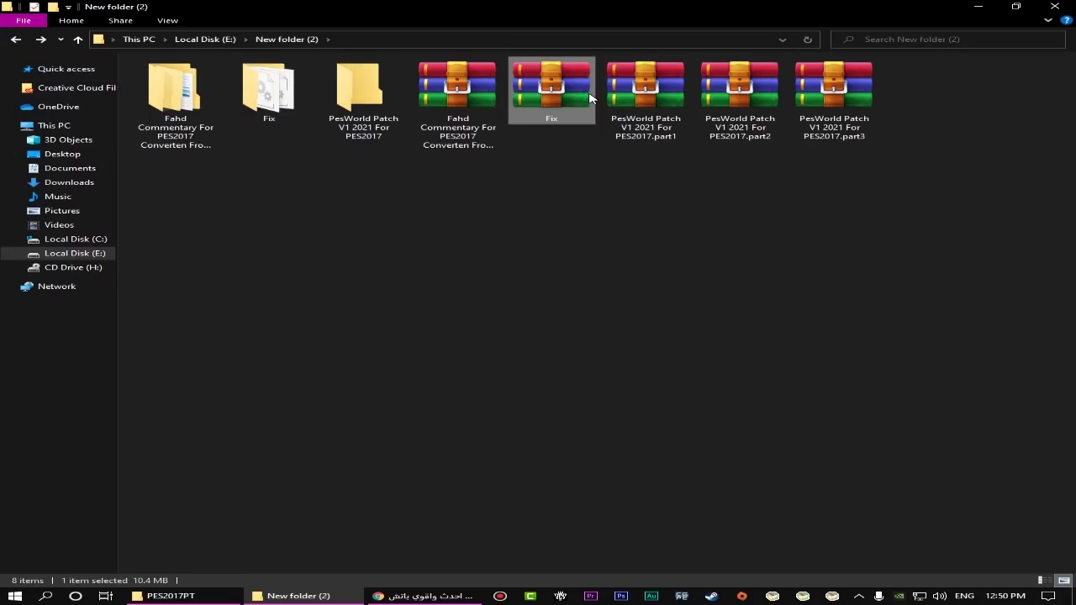
click(631, 154)
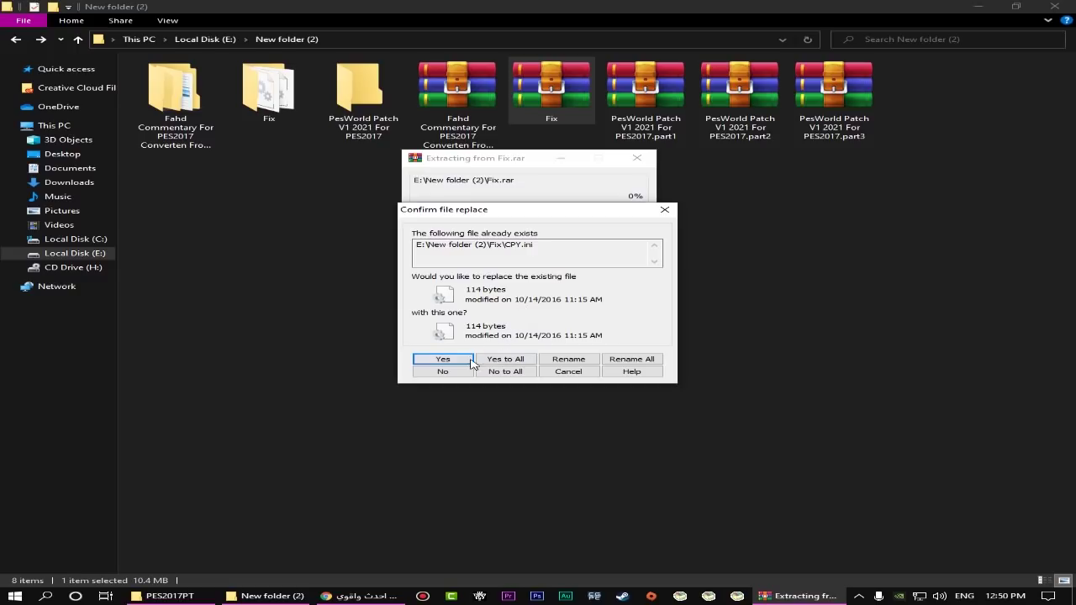
click(505, 358)
click(538, 259)
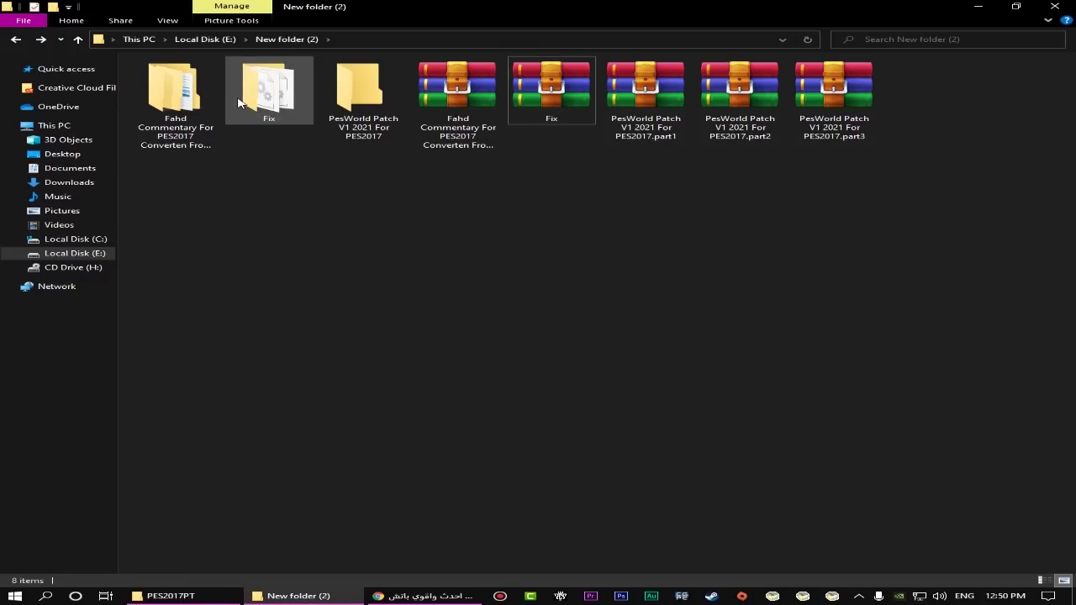
Step: Move everything inside the extracted Fix folder into the PES2017PT game folder
click(268, 90)
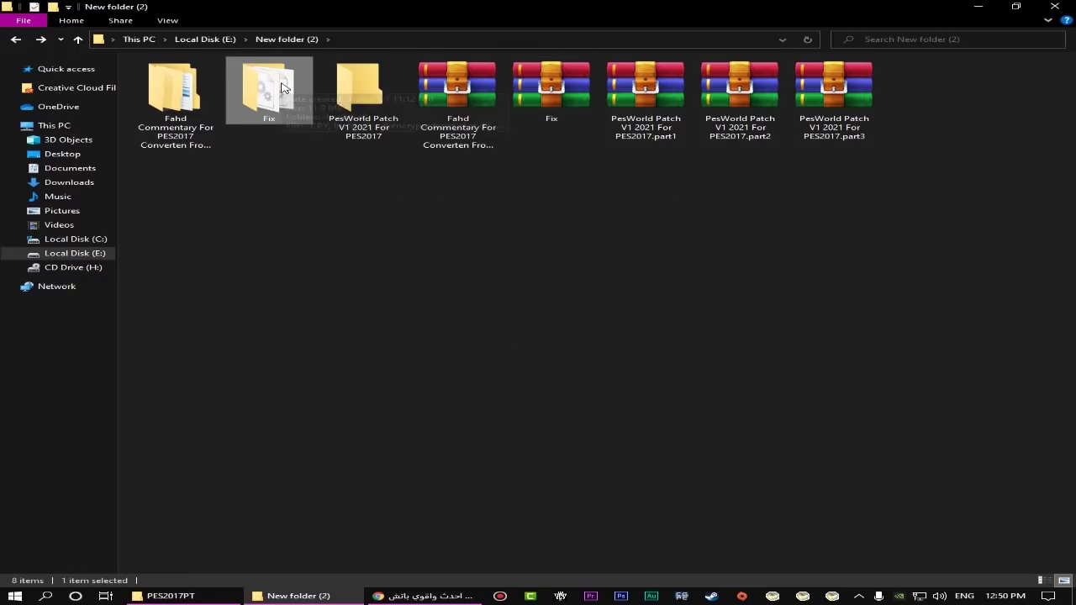
double_click(283, 88)
drag(632, 175, 160, 67)
right_click(168, 78)
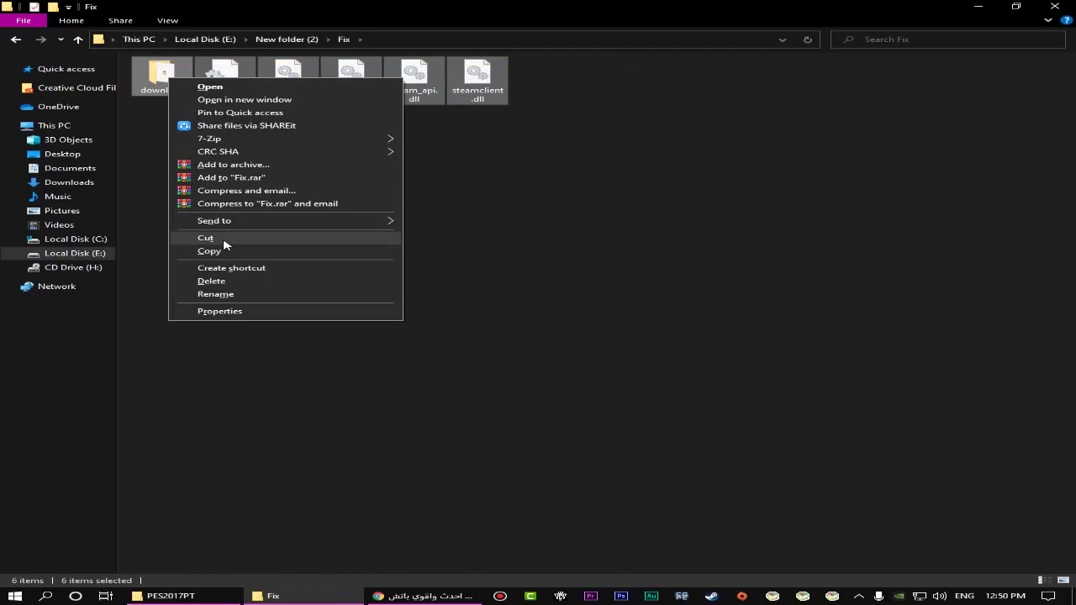
click(224, 249)
click(211, 593)
right_click(316, 240)
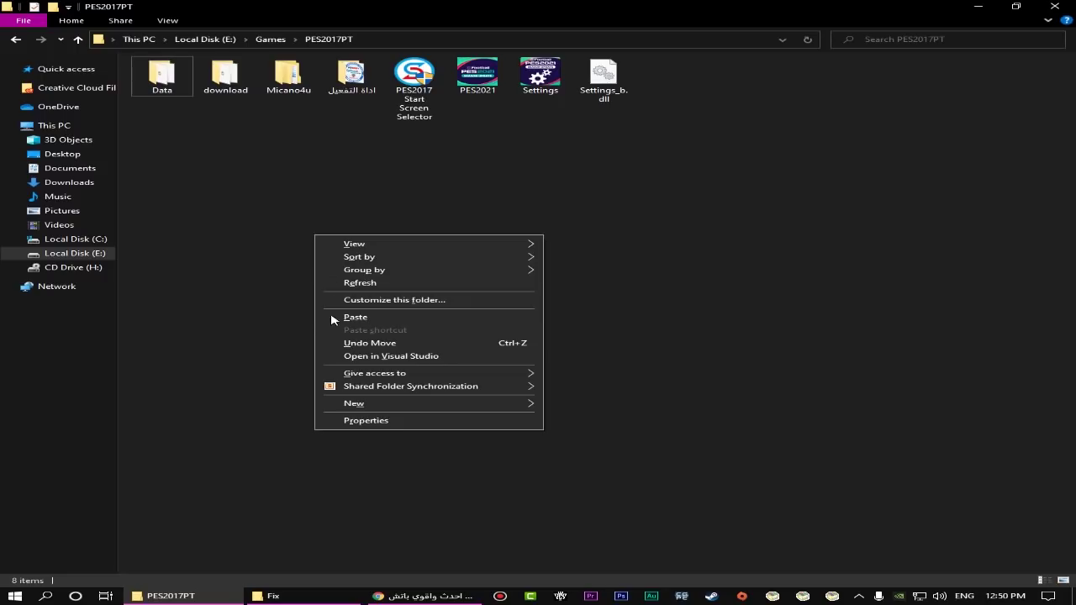
click(338, 318)
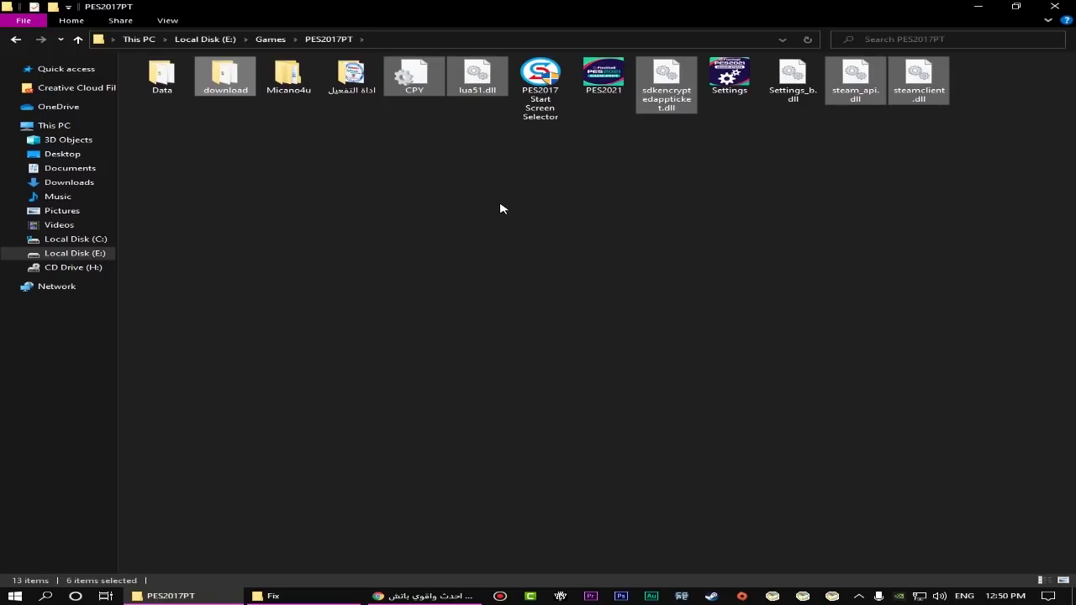
click(389, 312)
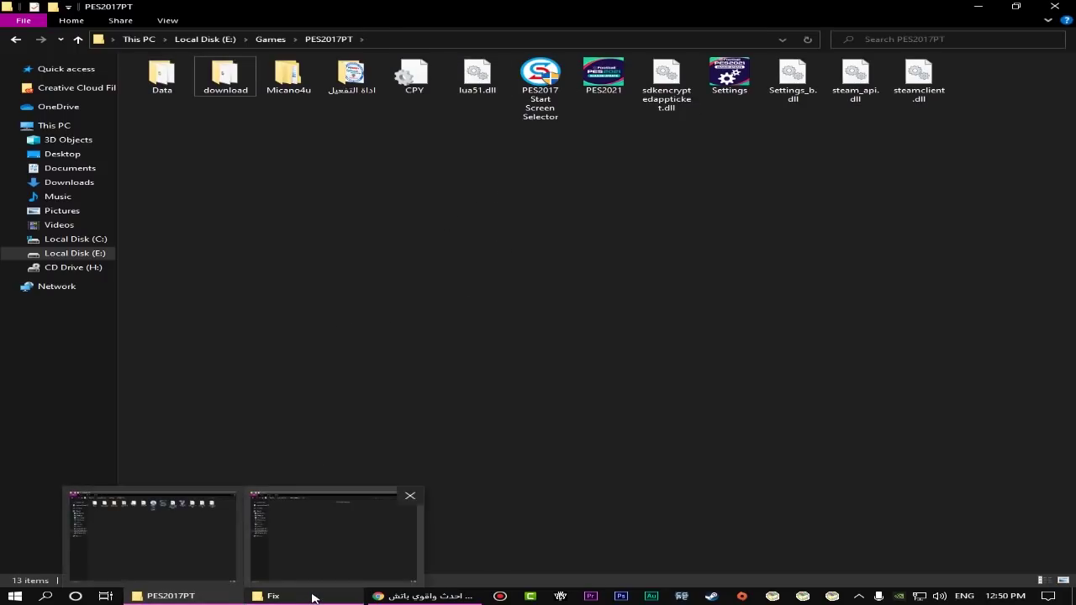
Step: Return to New folder (2) and open the extracted Fahd Commentary For PES2017 folder
click(269, 595)
click(279, 37)
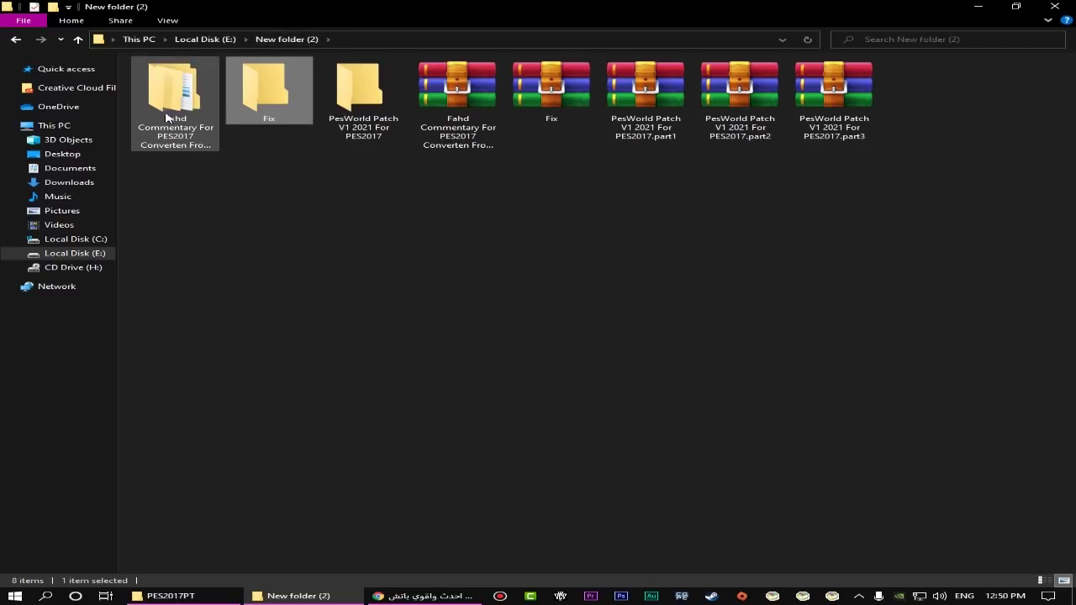
click(165, 114)
click(458, 97)
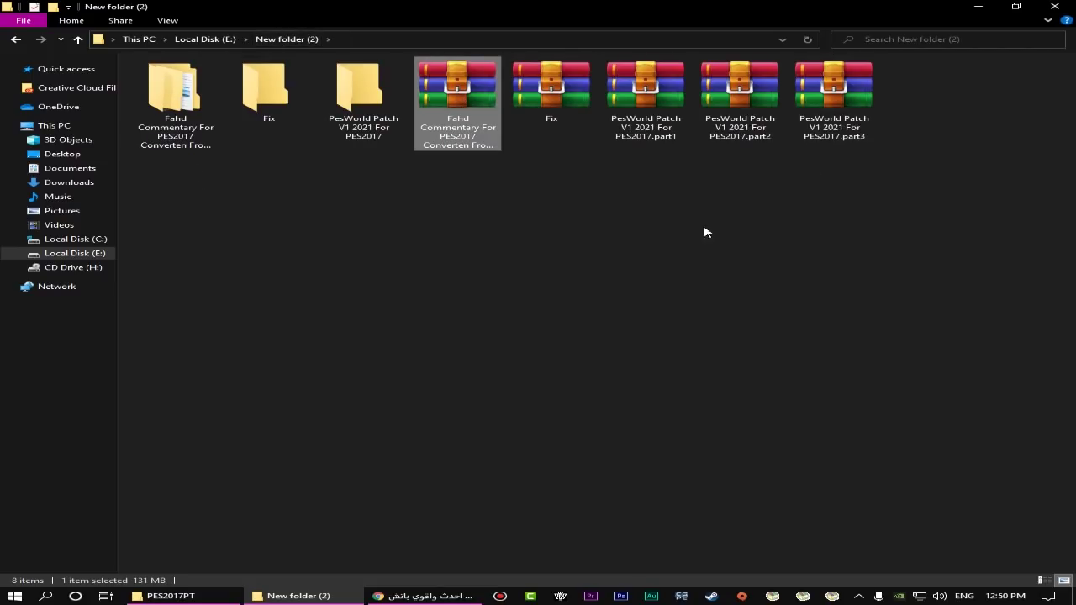
click(200, 99)
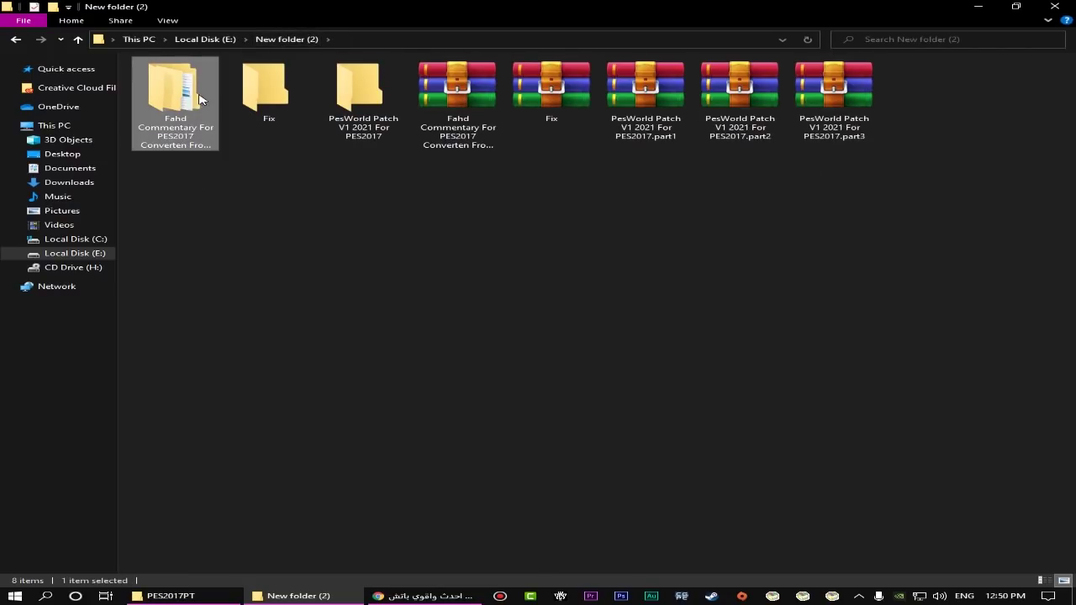
double_click(185, 99)
Step: Transfer the commentary's Data folder into the PES2017PT game folder
click(168, 82)
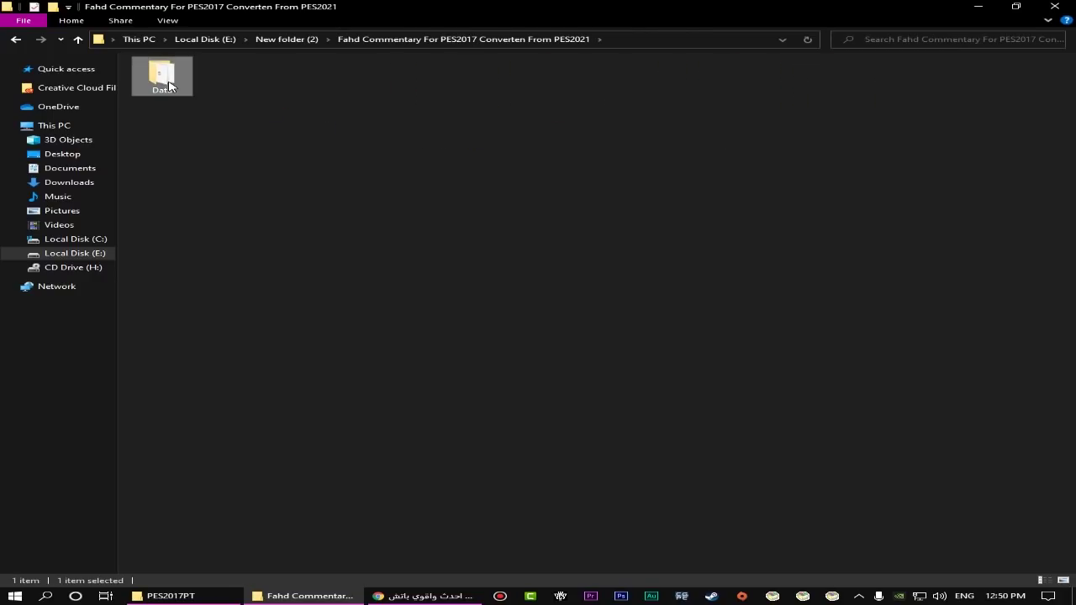
right_click(168, 81)
click(210, 335)
key(alt+Tab)
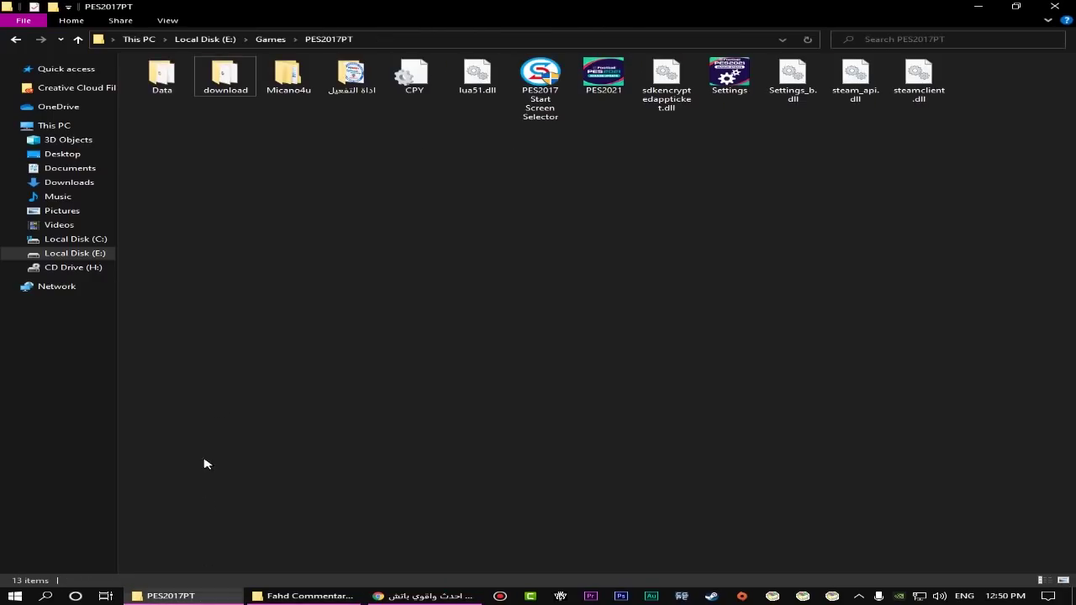
right_click(254, 247)
click(294, 329)
click(447, 210)
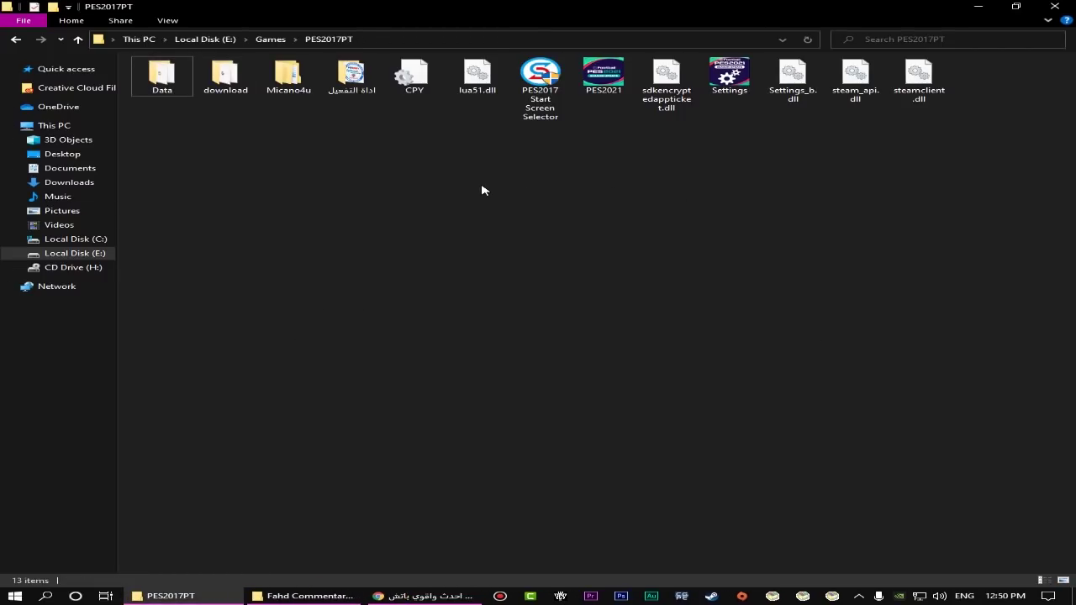
drag(1074, 169, 1005, 345)
Step: Launch PES2017 DpFileList Generator 1.5 from the اداة التفعيل folder inside PES2017PT
click(361, 96)
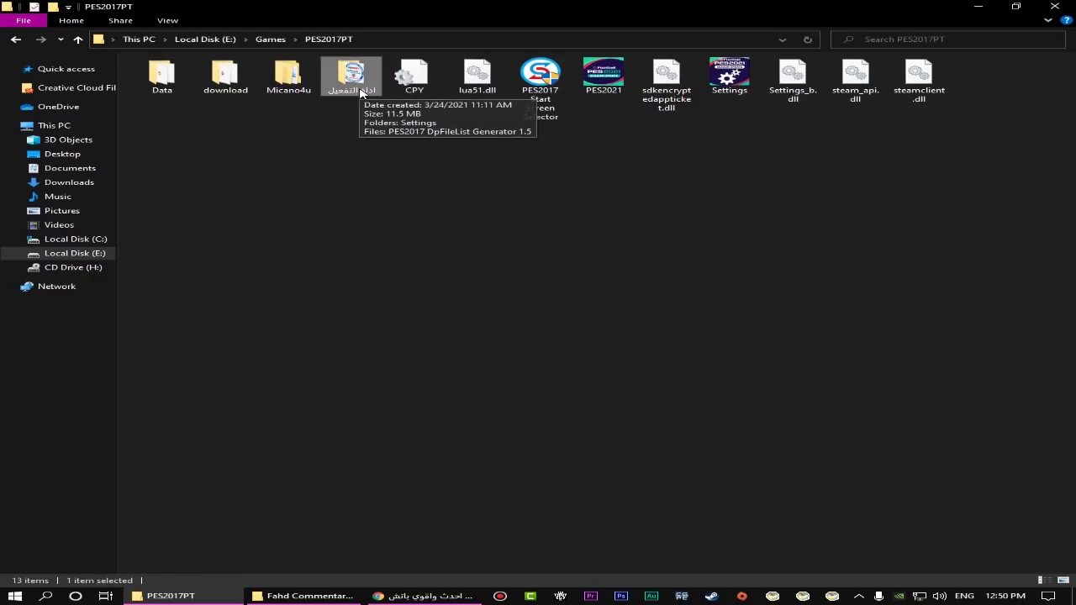
double_click(361, 92)
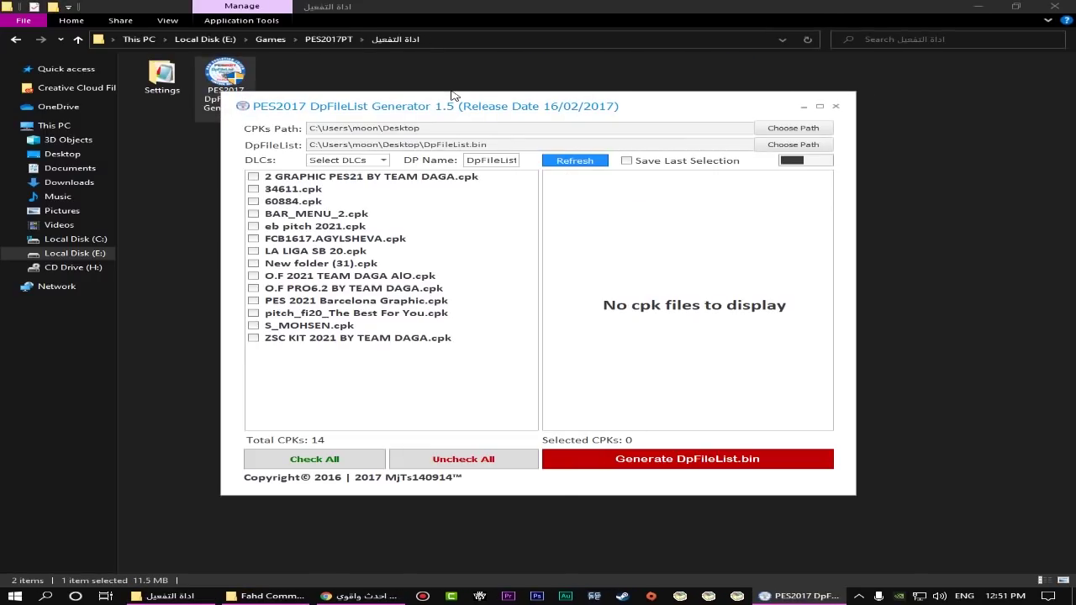
drag(465, 107, 450, 109)
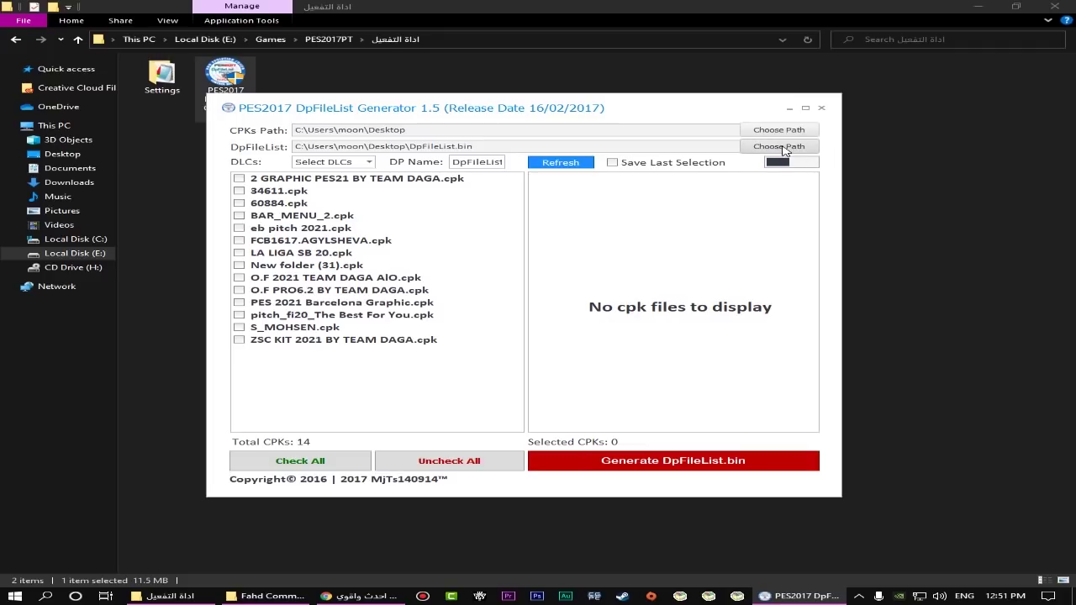
Step: Set the generator's DpFileList path to the DpFileList file in E:\Games\PES2017PT\download
click(777, 148)
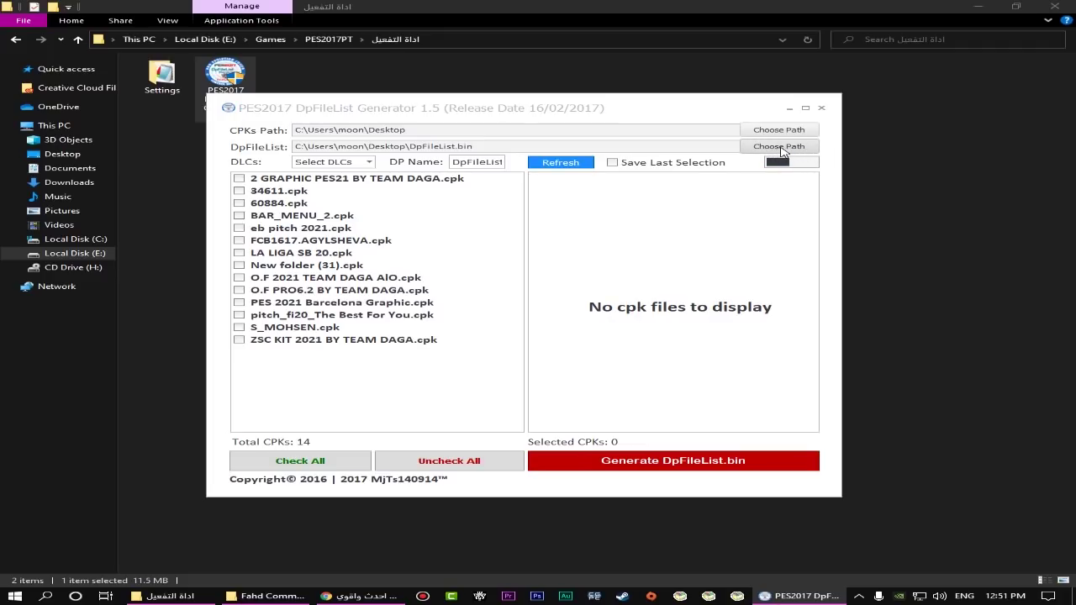
click(298, 340)
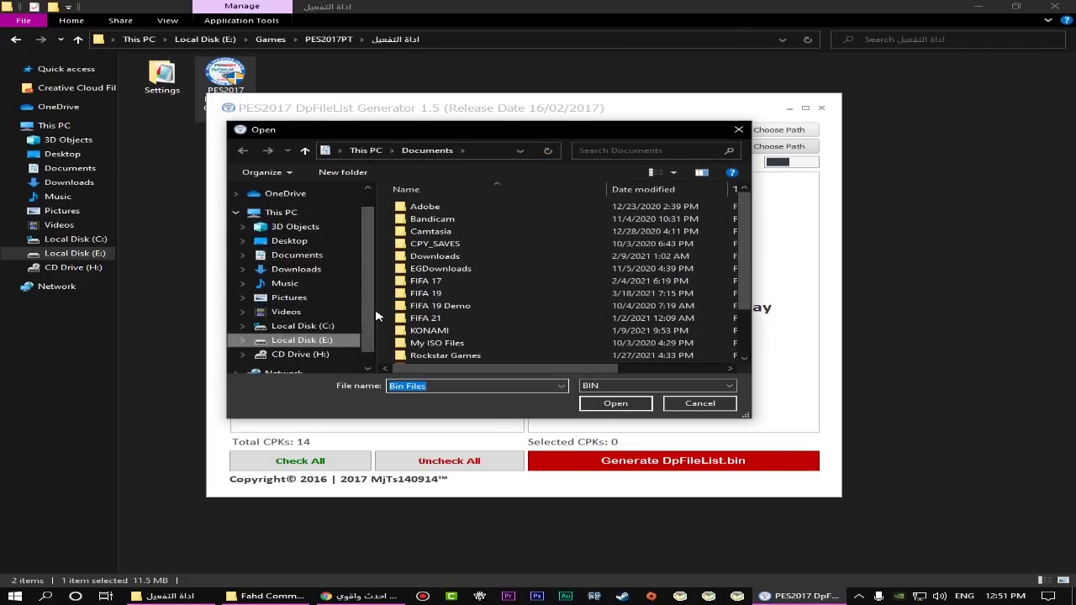
double_click(463, 230)
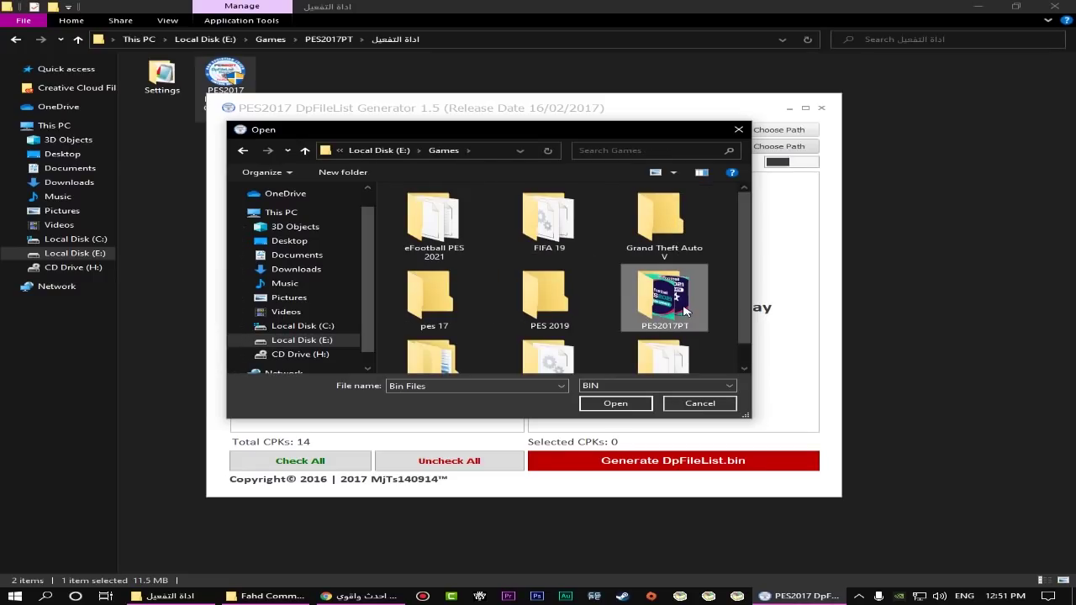
double_click(660, 292)
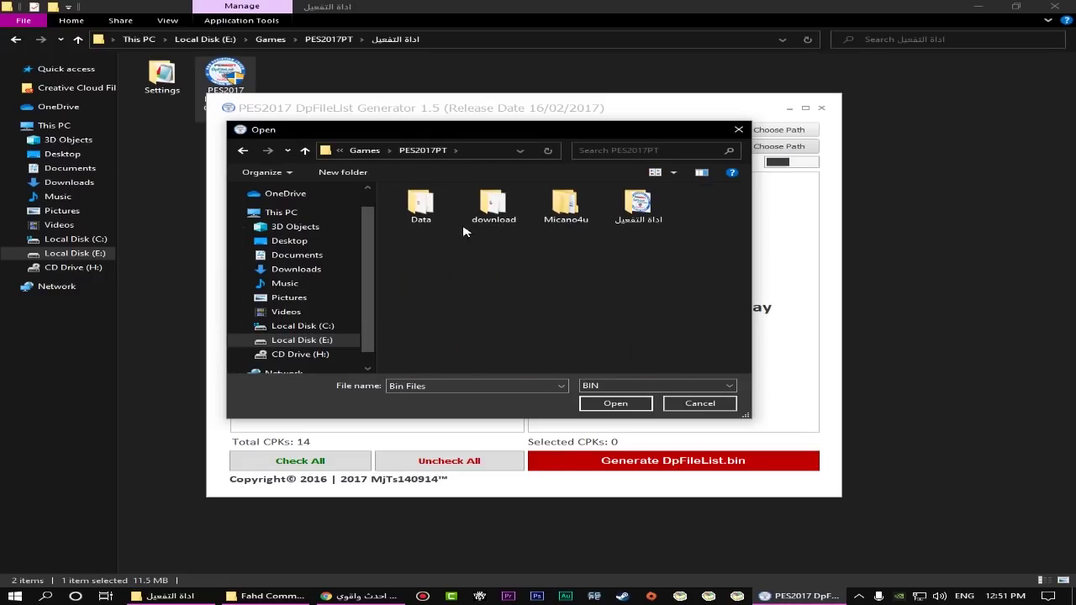
double_click(501, 217)
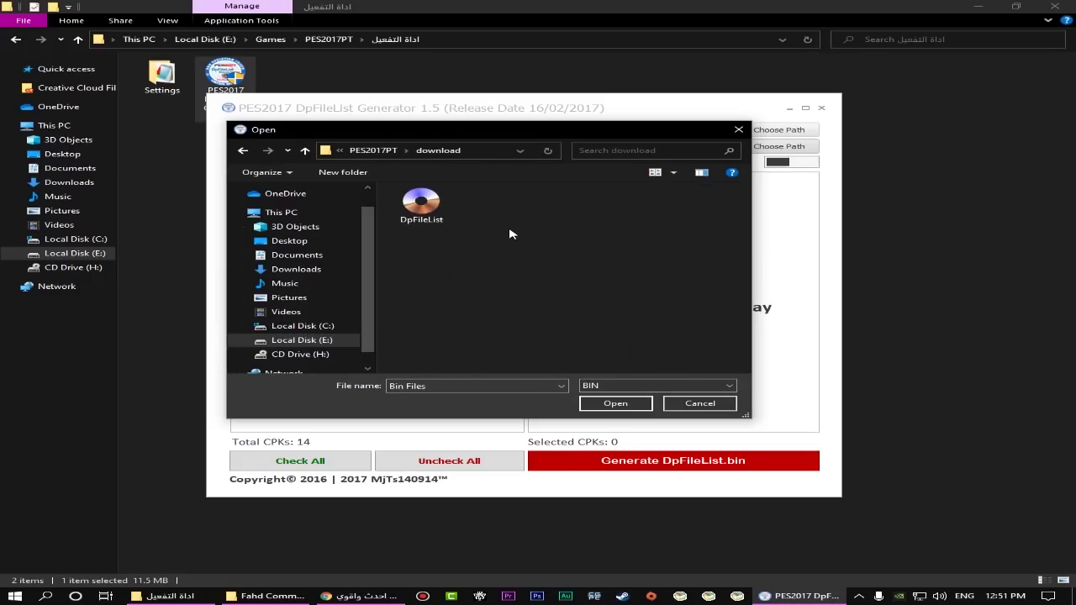
click(427, 222)
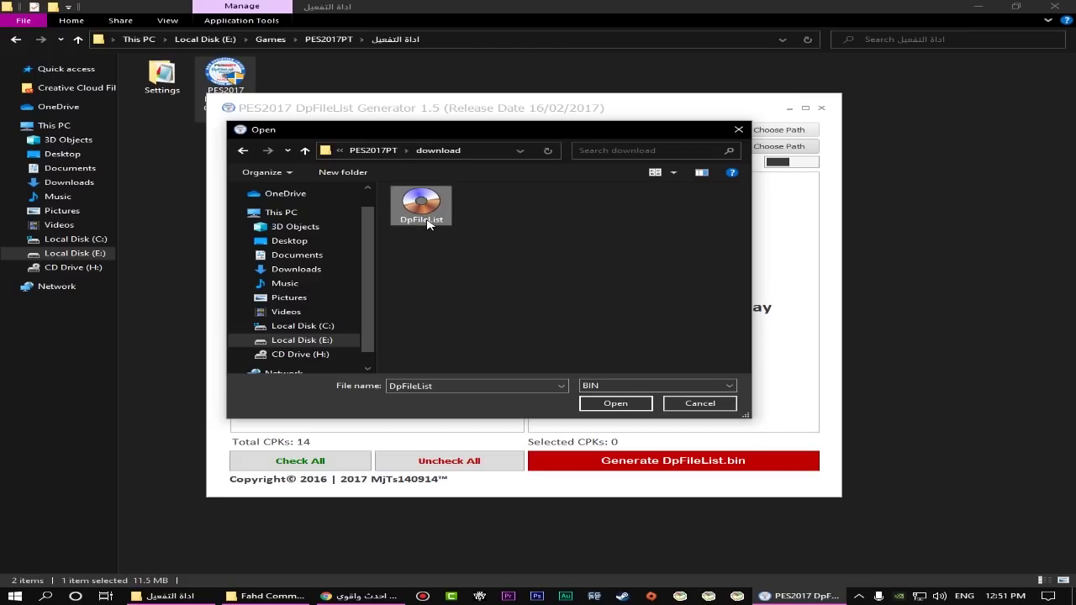
double_click(425, 221)
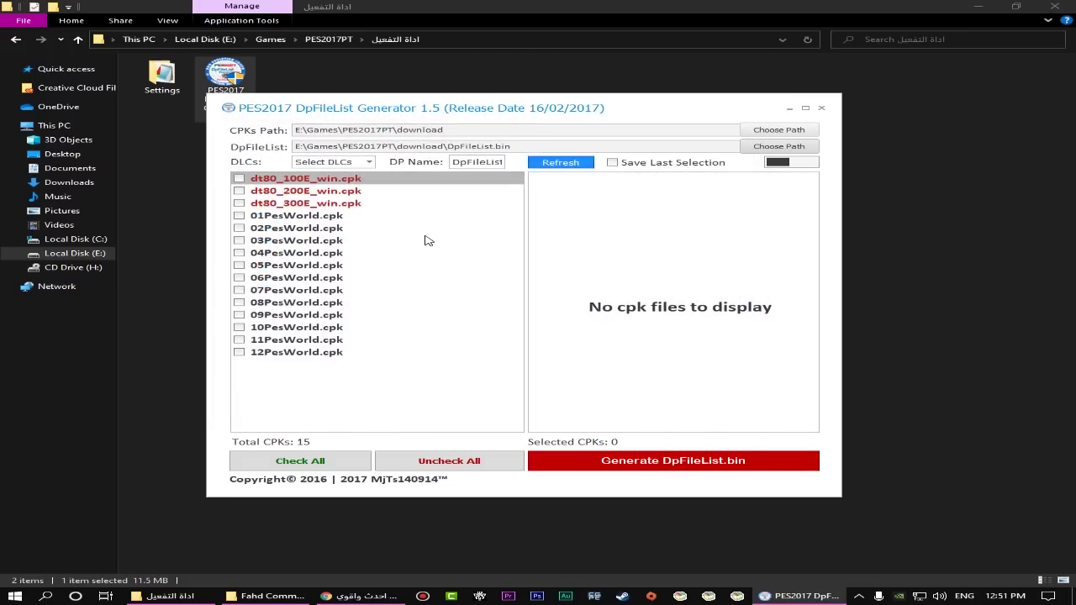
Step: Set DLCs to NO DLC, enable Save Last Selection and select all listed CPK files
click(347, 161)
click(353, 178)
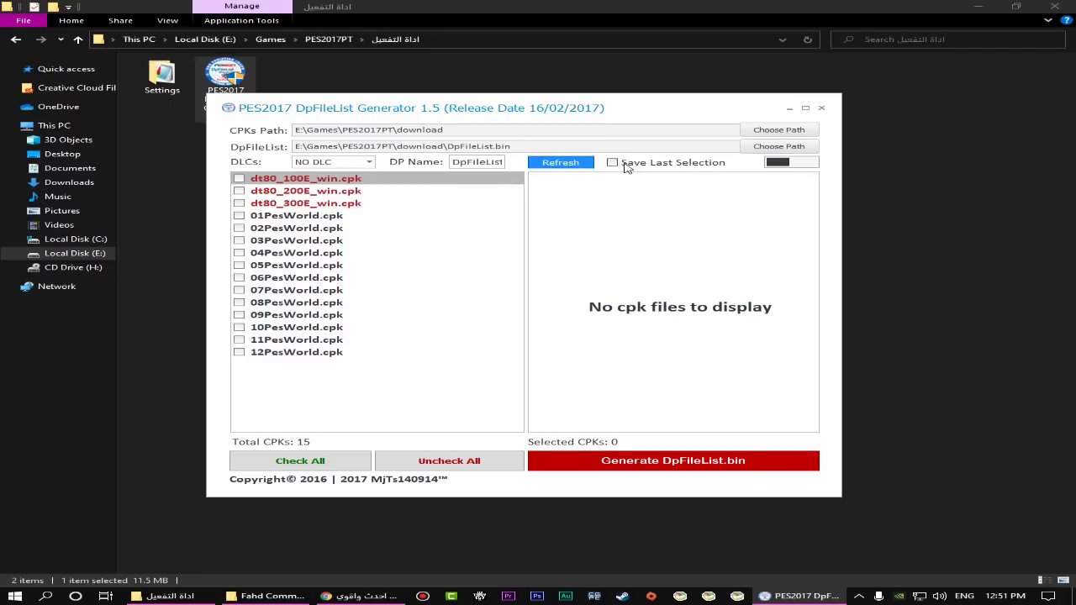
click(317, 464)
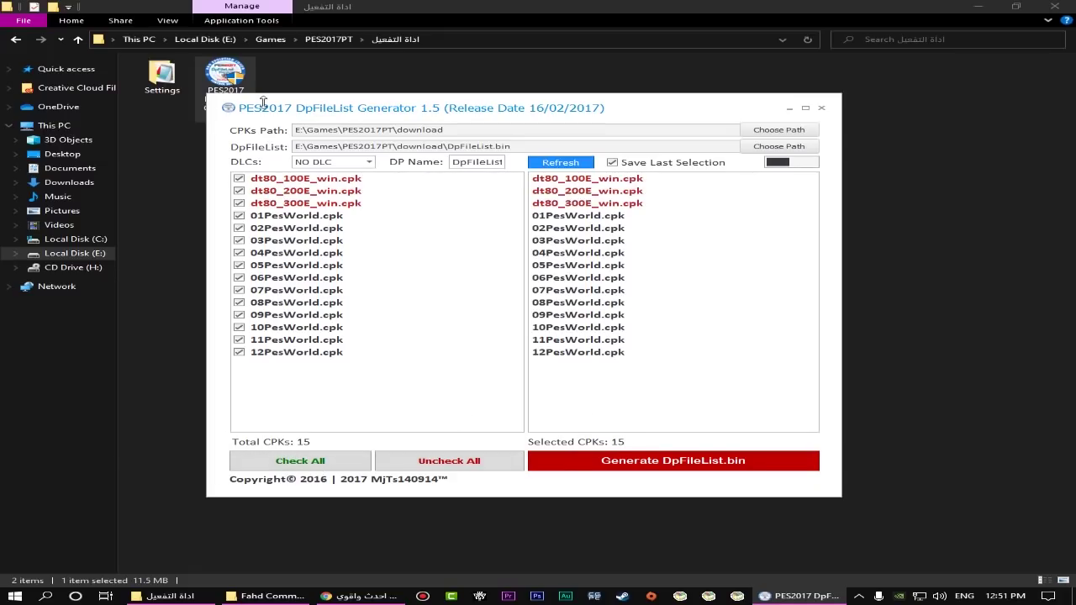
Step: Generate DpFileList.bin from the selected CPK files and close the generator
click(733, 469)
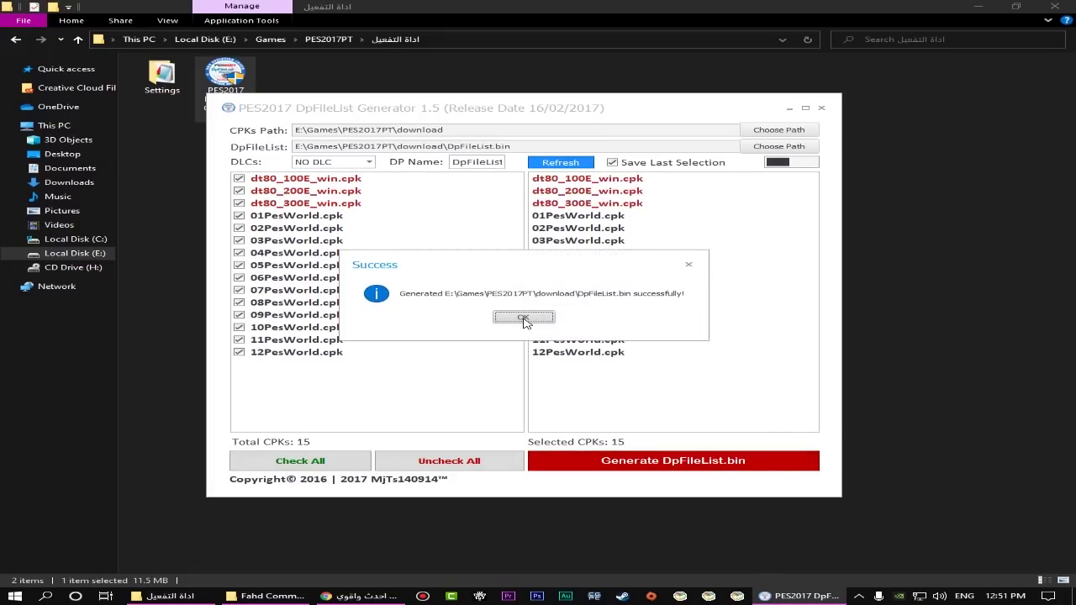
click(528, 323)
click(821, 107)
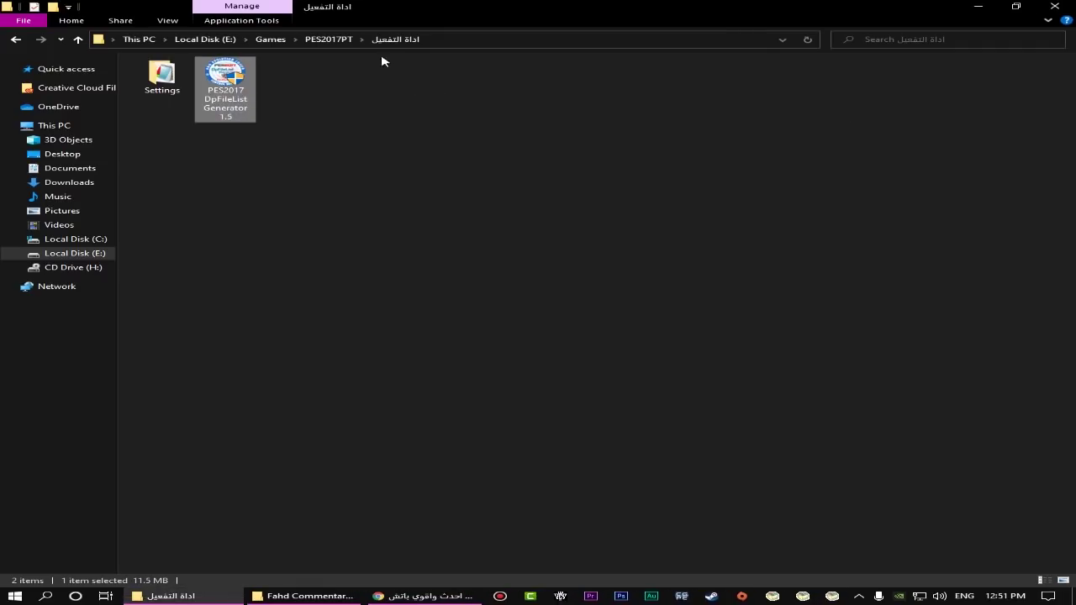
Step: Open the game's Settings program in PES2017PT, set the screen mode to Window Mode and save
click(311, 39)
click(733, 99)
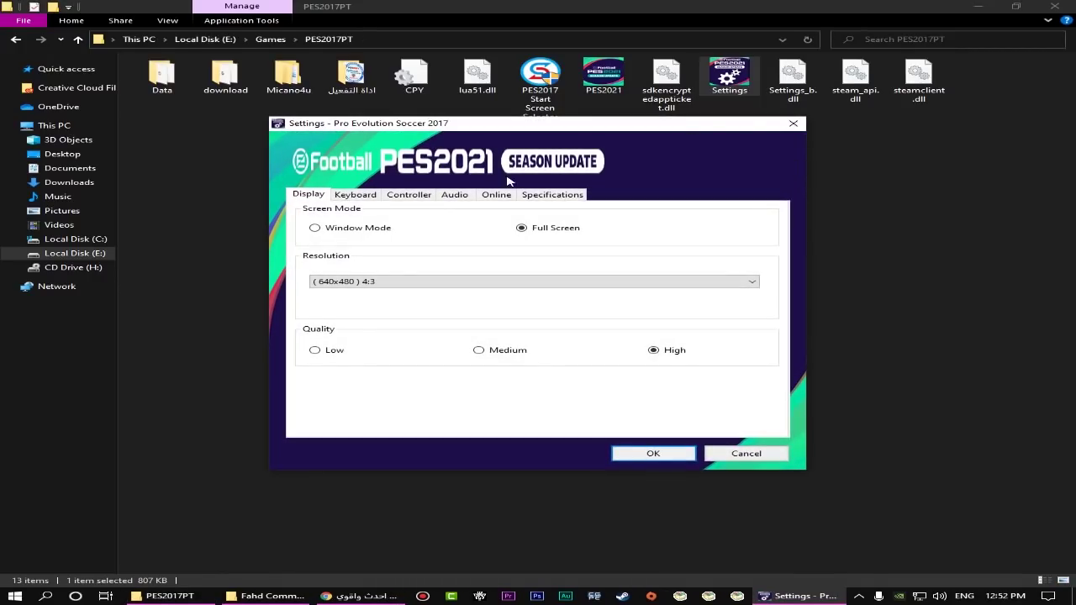
click(355, 234)
click(407, 282)
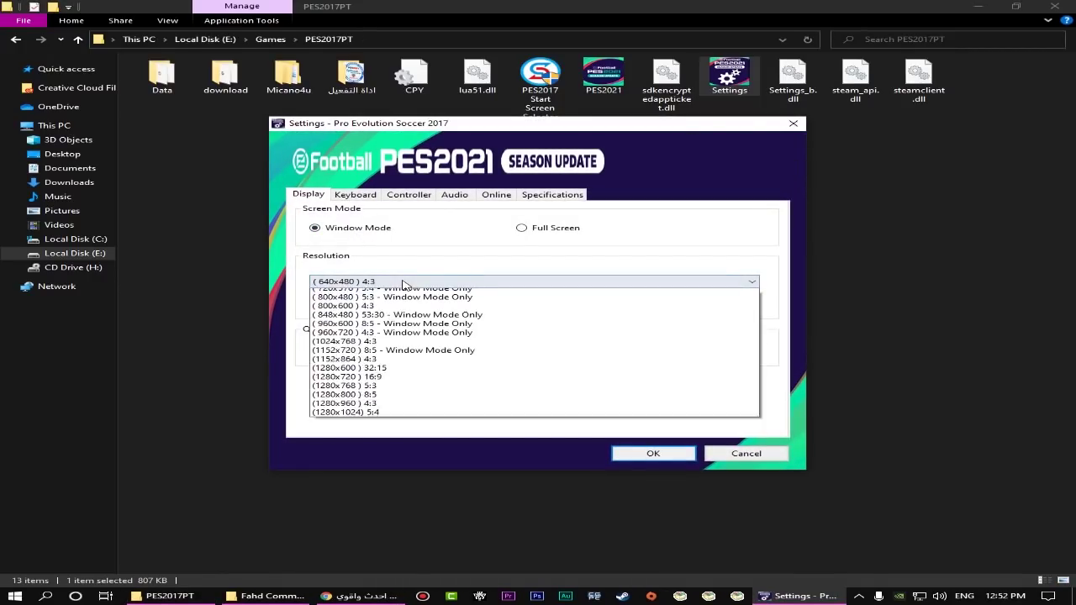
click(368, 400)
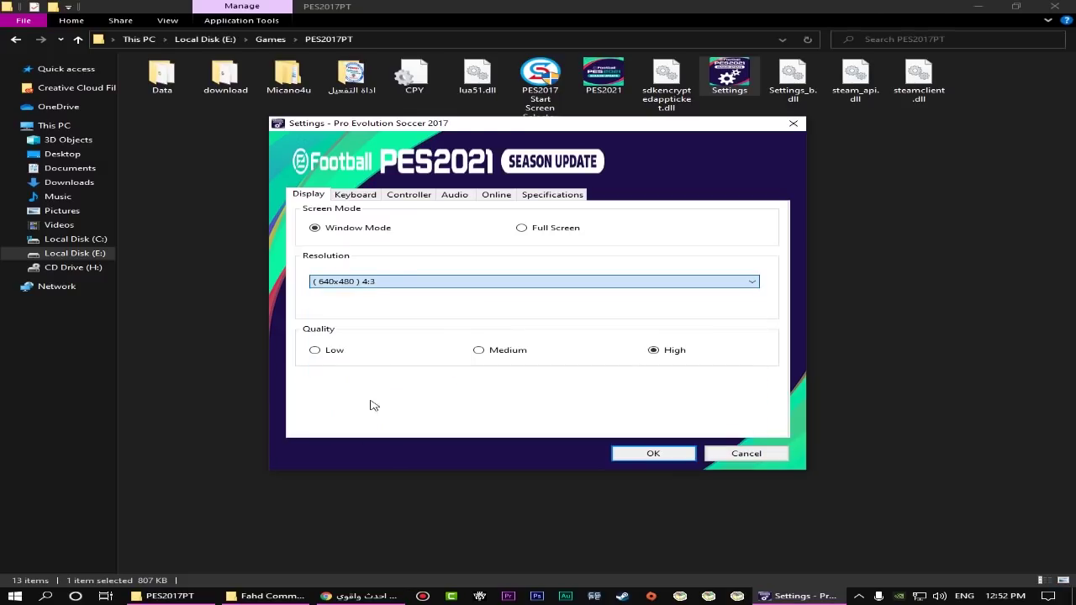
click(664, 457)
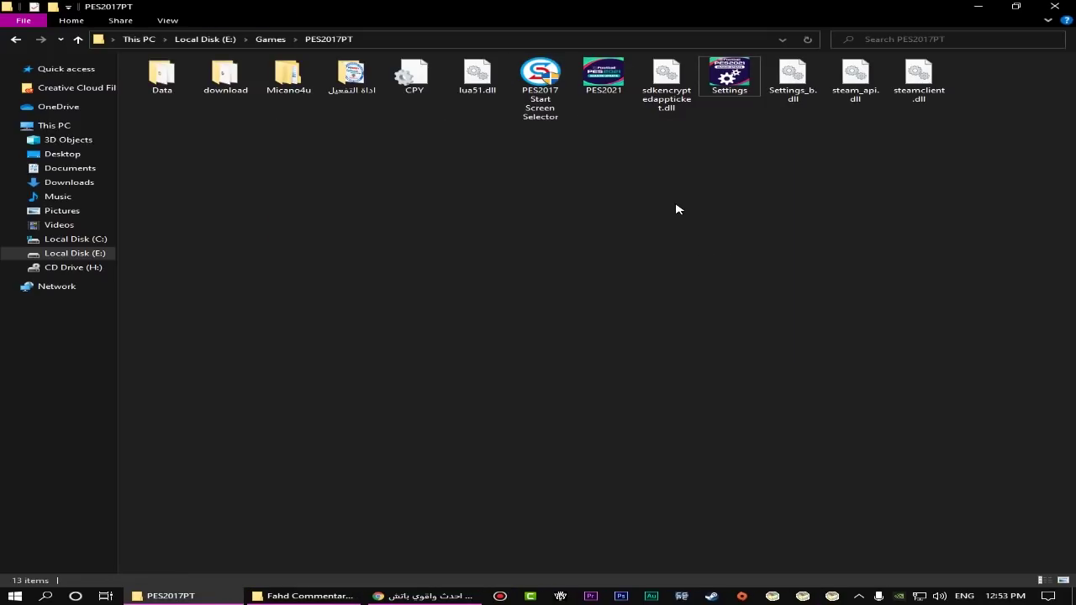
Step: Open the PES2017 Start Screen Selector and preview the Arsenal and Juventus start screens
double_click(546, 99)
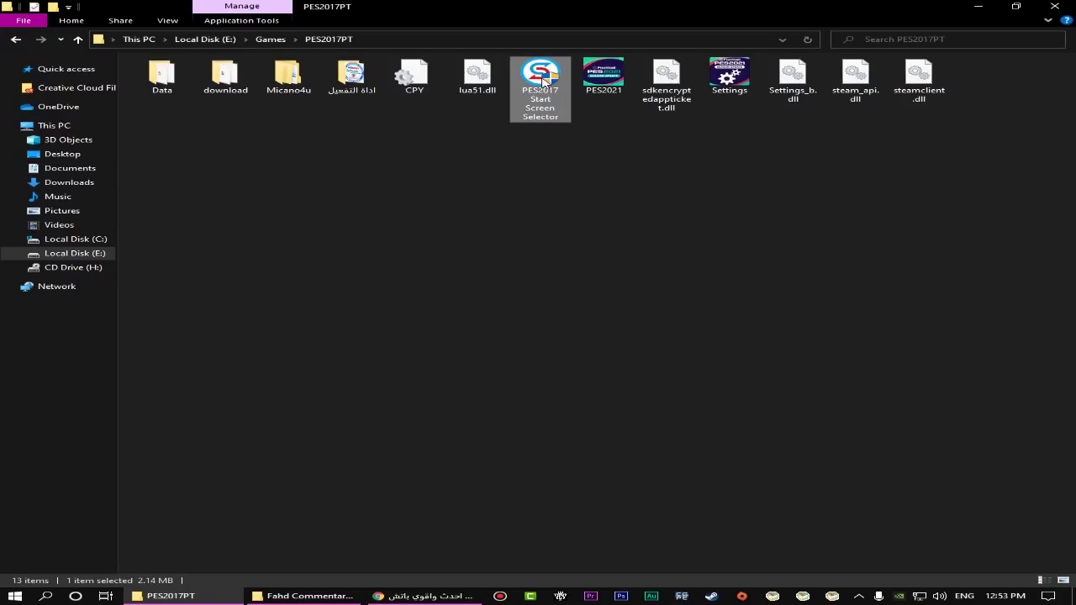
drag(598, 174, 584, 167)
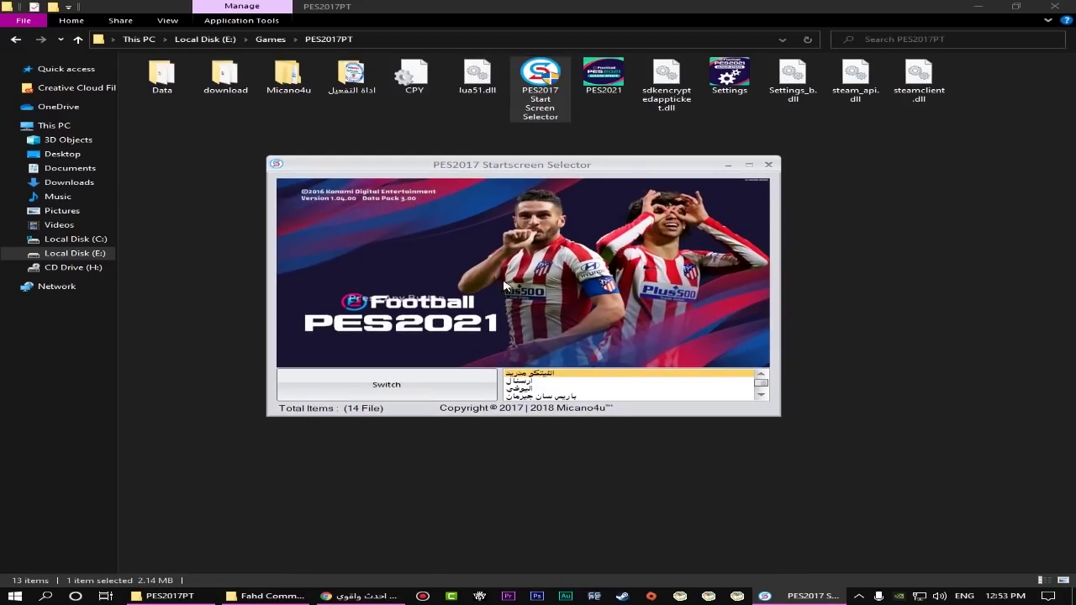
click(544, 382)
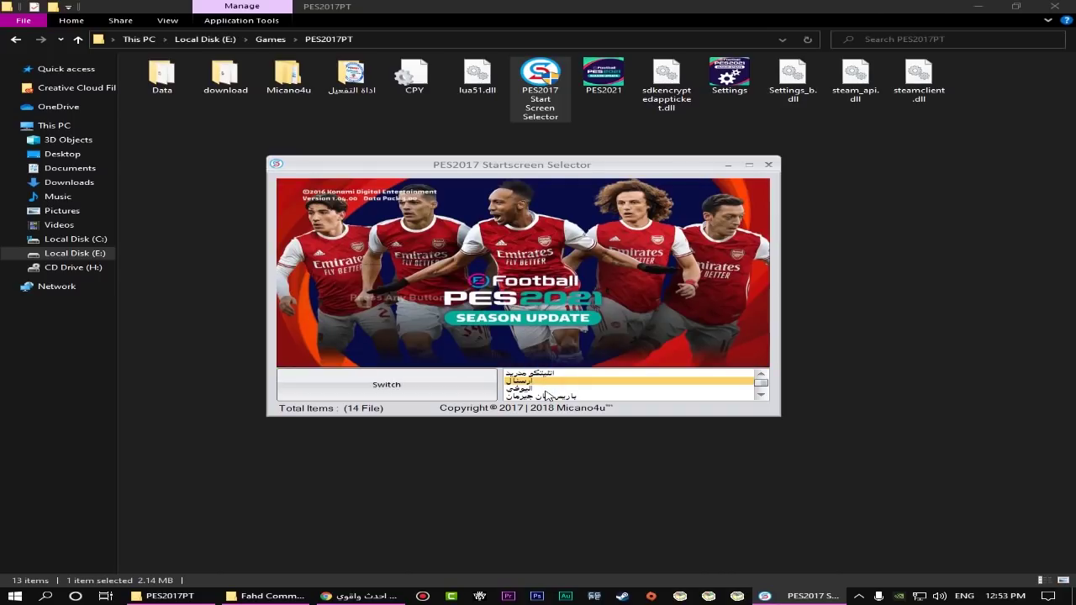
click(545, 390)
scroll(551, 404, down, 1)
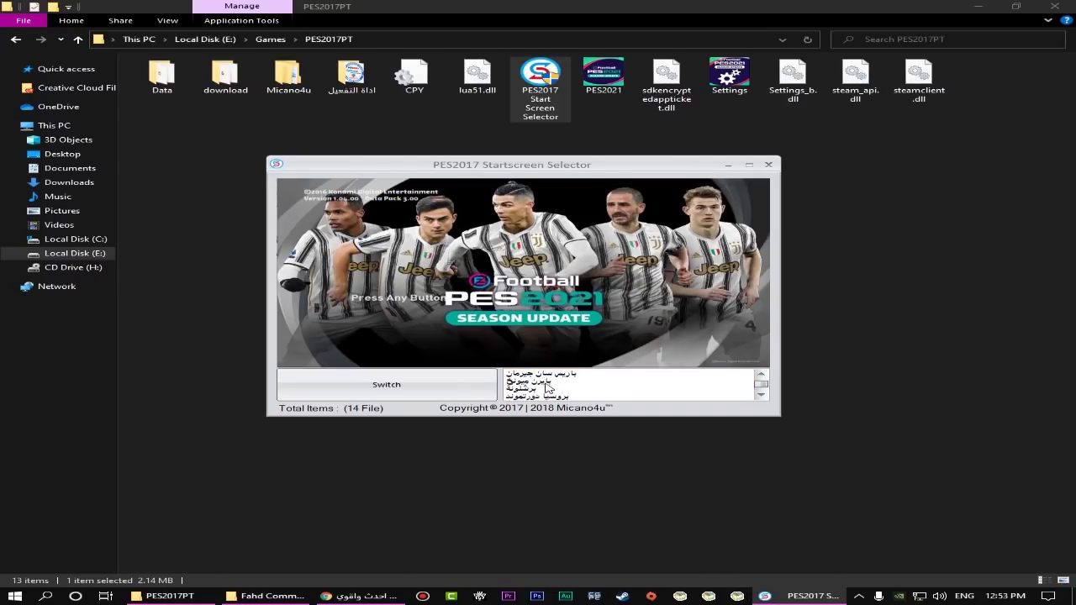
Step: Select the Paris Saint-Germain start screen, switch the game to it and close the selector
click(545, 374)
key(Down)
key(Down)
key(Down)
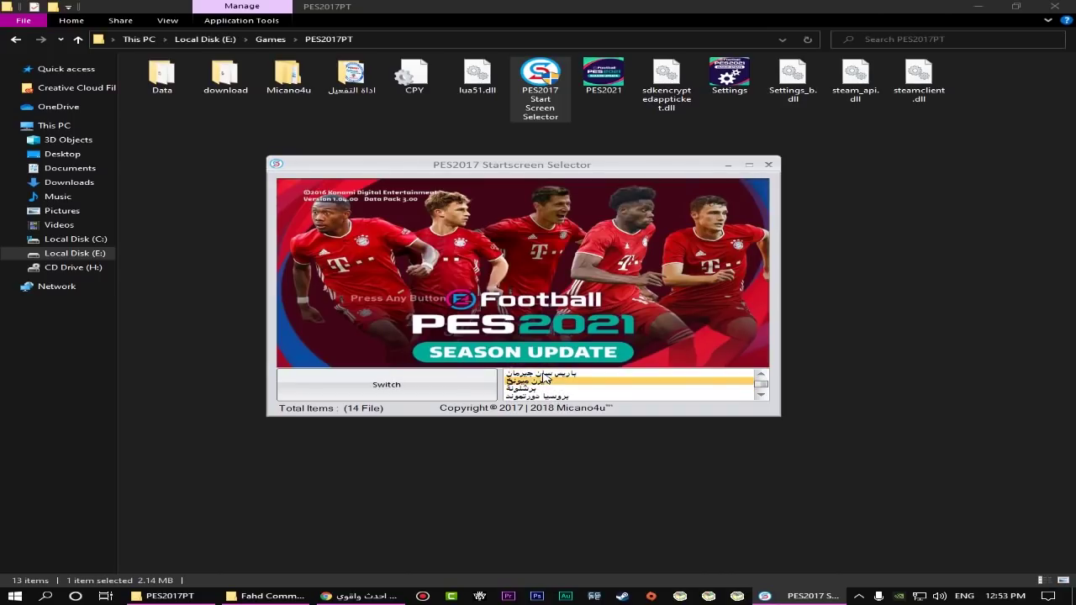
key(Up)
key(Up)
key(Up)
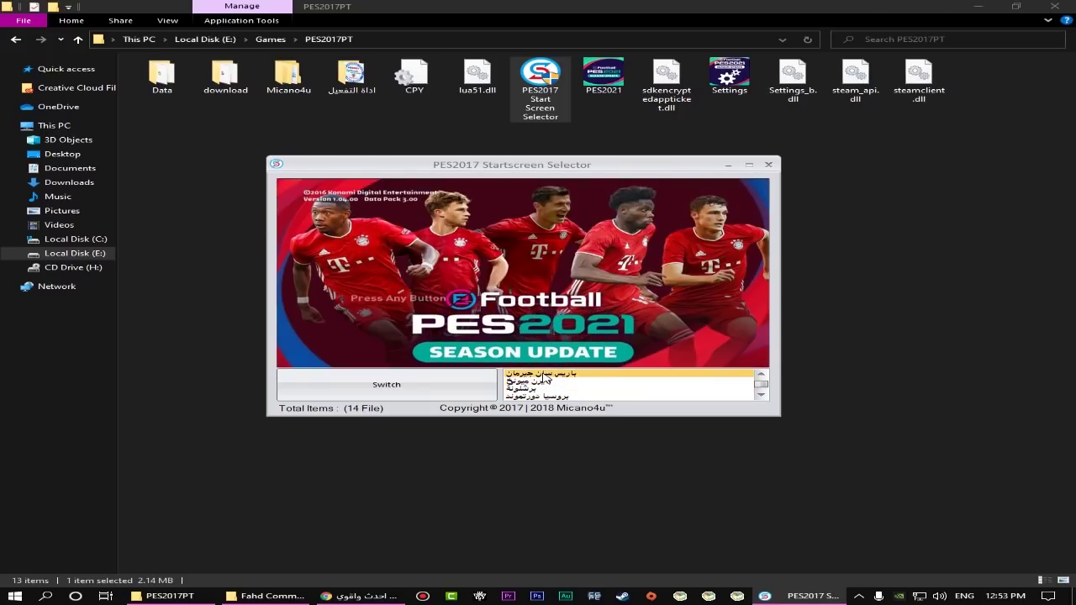
click(404, 391)
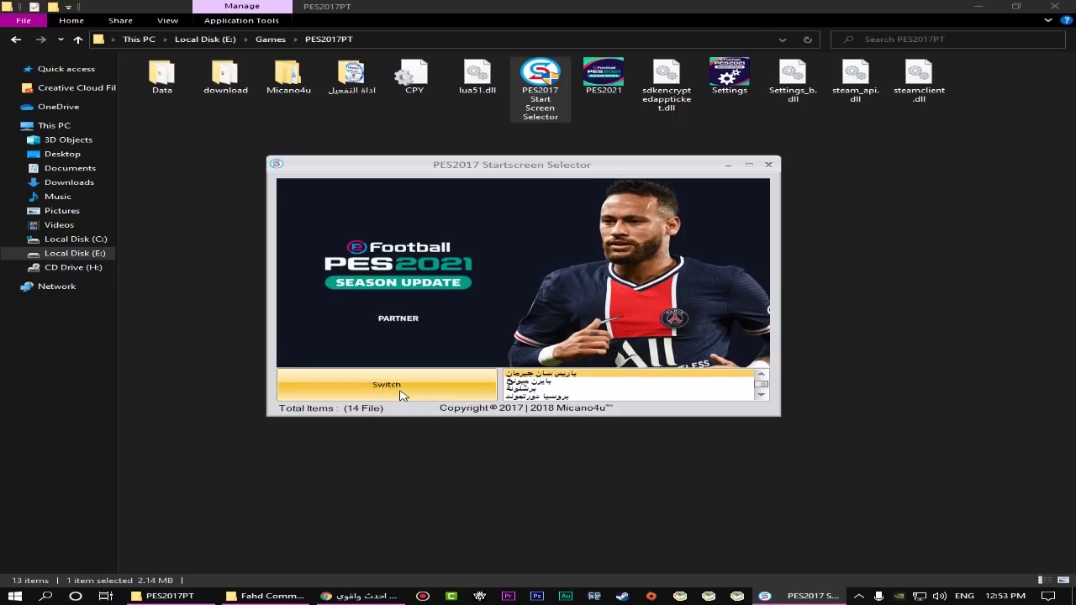
click(558, 319)
click(767, 164)
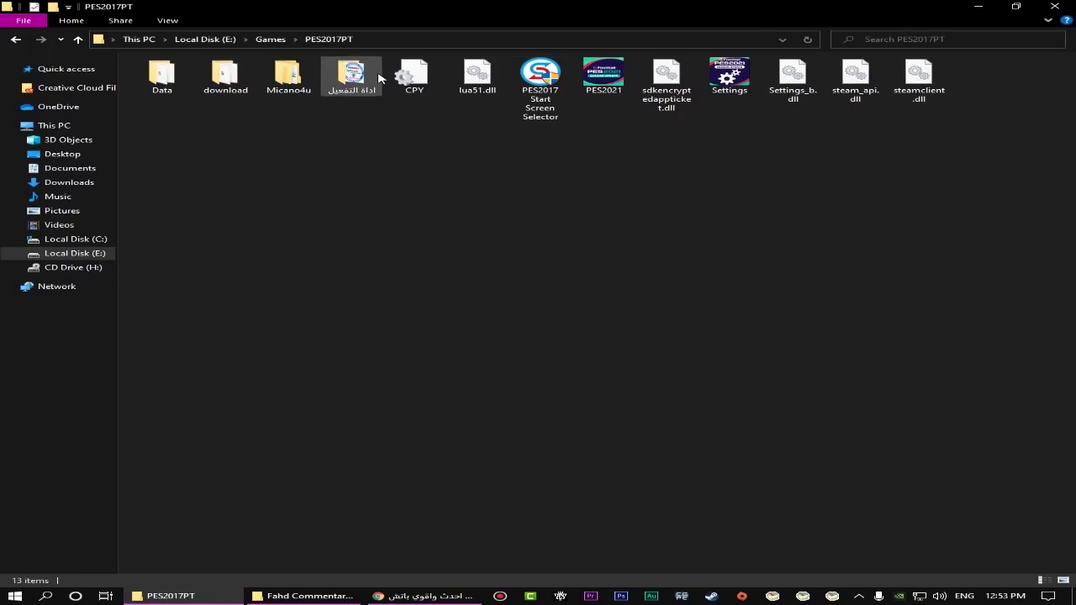
Step: Reopen the DpFileList Generator, include Startscreen By Micano4u.cpk, generate DpFileList.bin again and close the generator
double_click(363, 79)
double_click(250, 93)
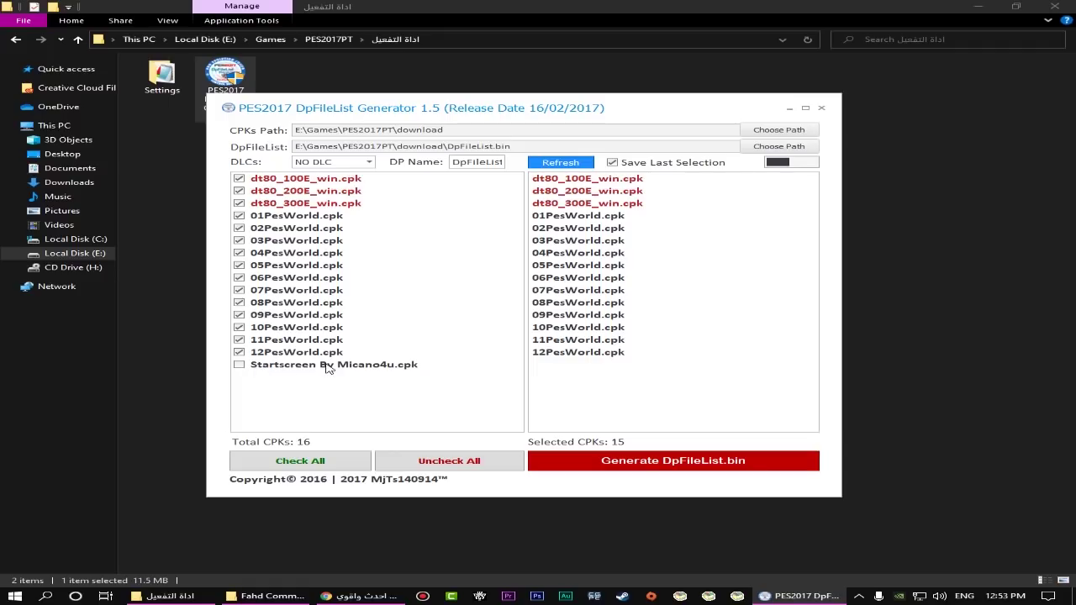
click(244, 367)
click(763, 463)
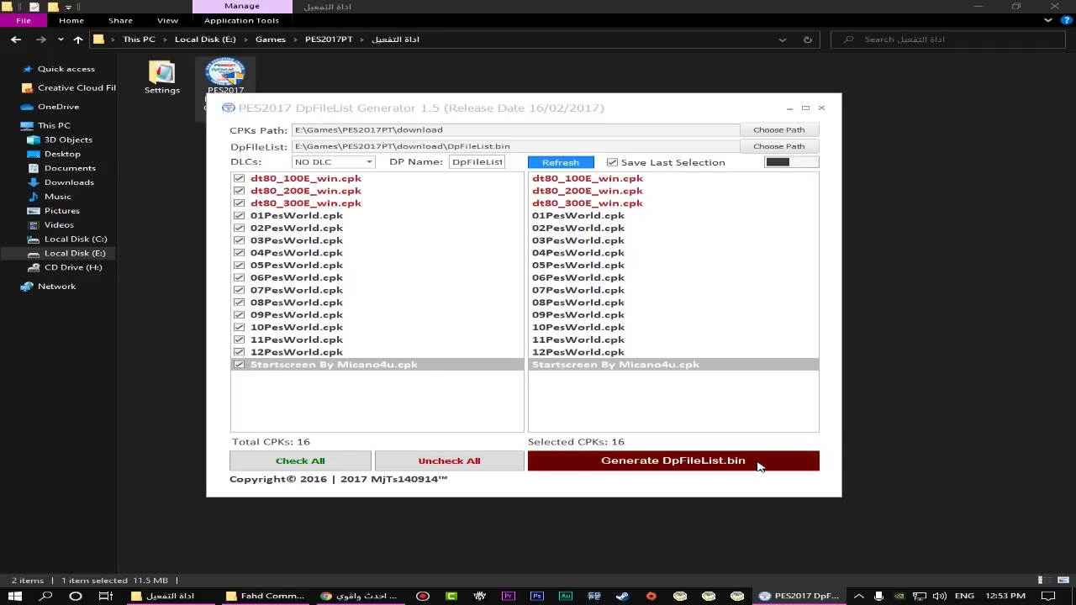
click(523, 316)
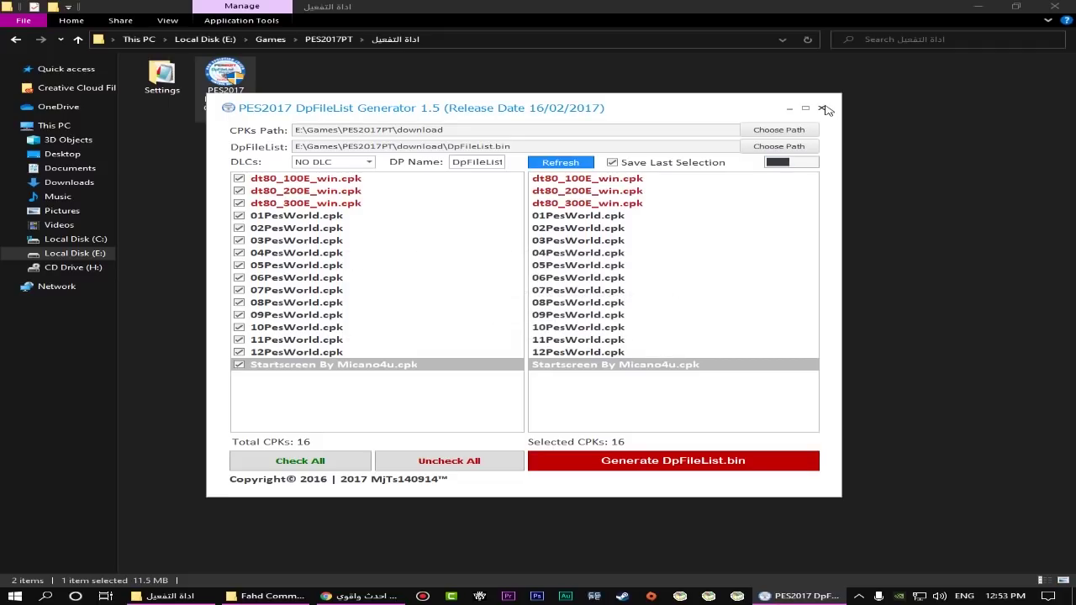
click(821, 107)
Step: Launch PES2021 from the PES2017PT folder and continue past the game's start screen
click(320, 39)
click(593, 90)
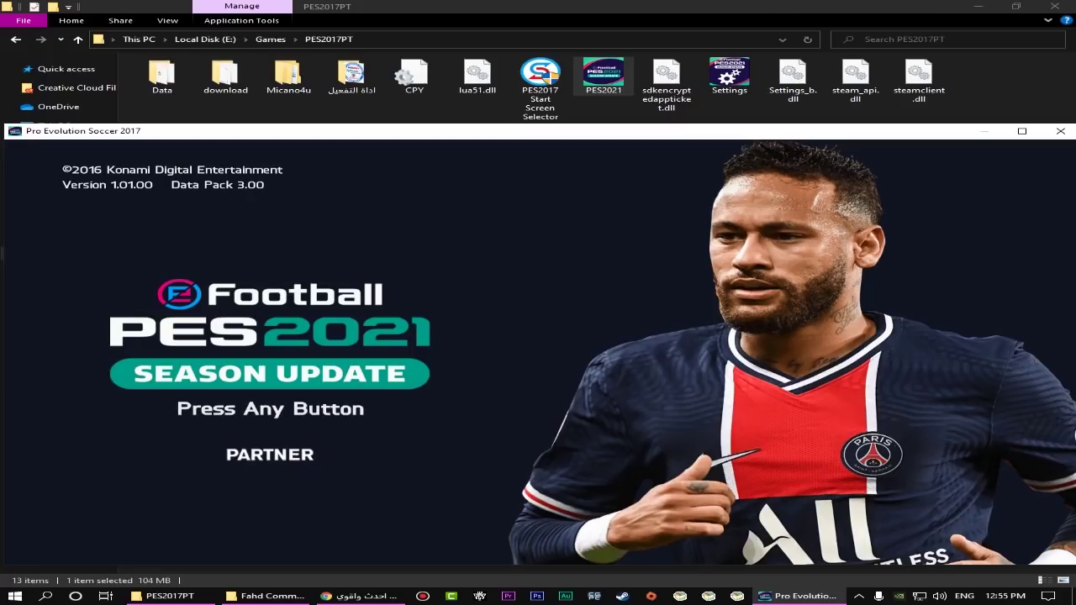
key(Return)
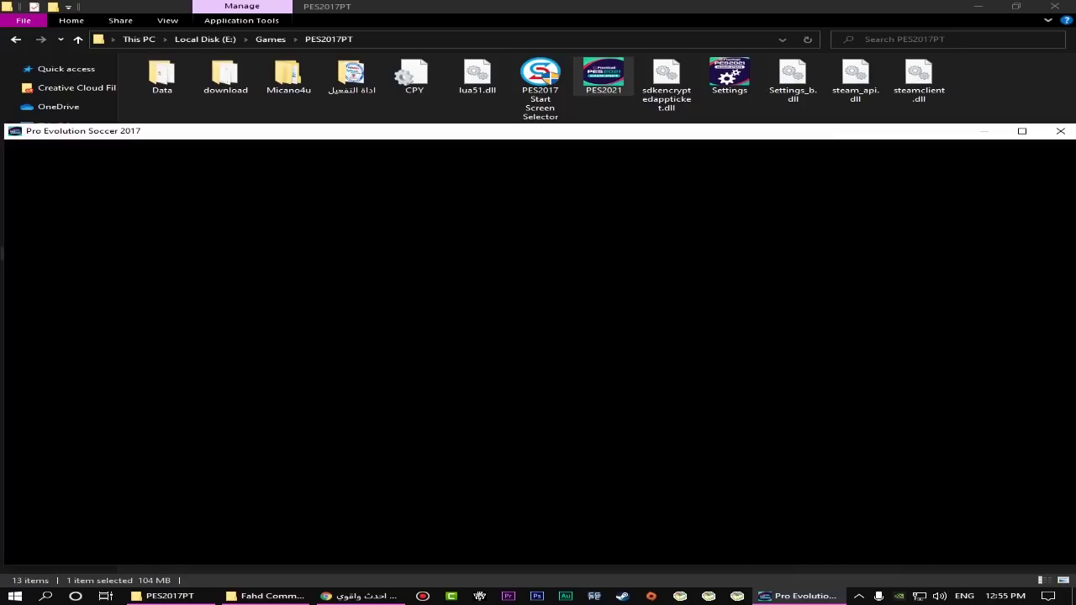